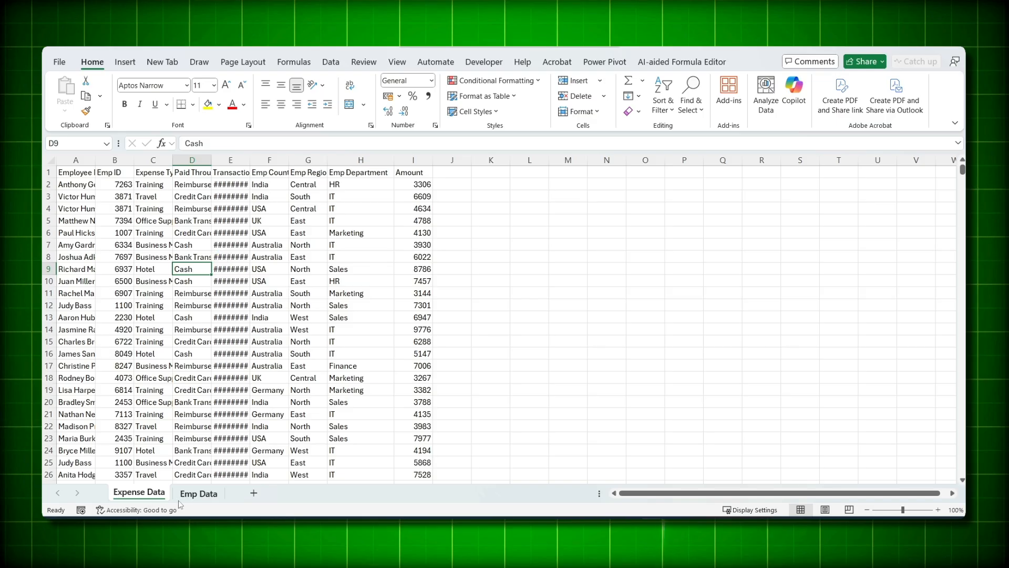
Convert the Expense Data range, including its headers, into a table named Exp.
key("ctrl+Page_Down")
key("ctrl+Page_Up")
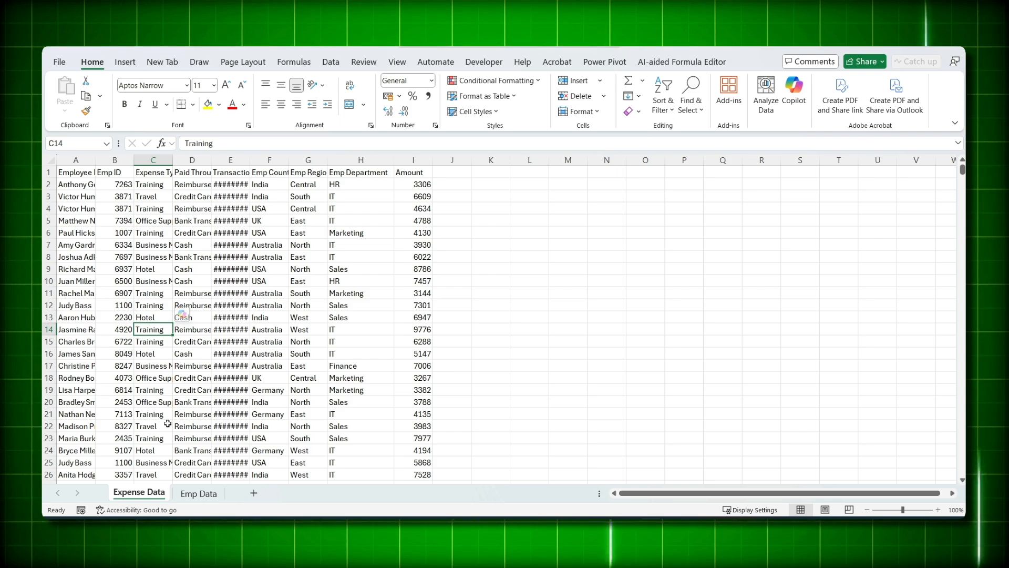
left_click(153, 369)
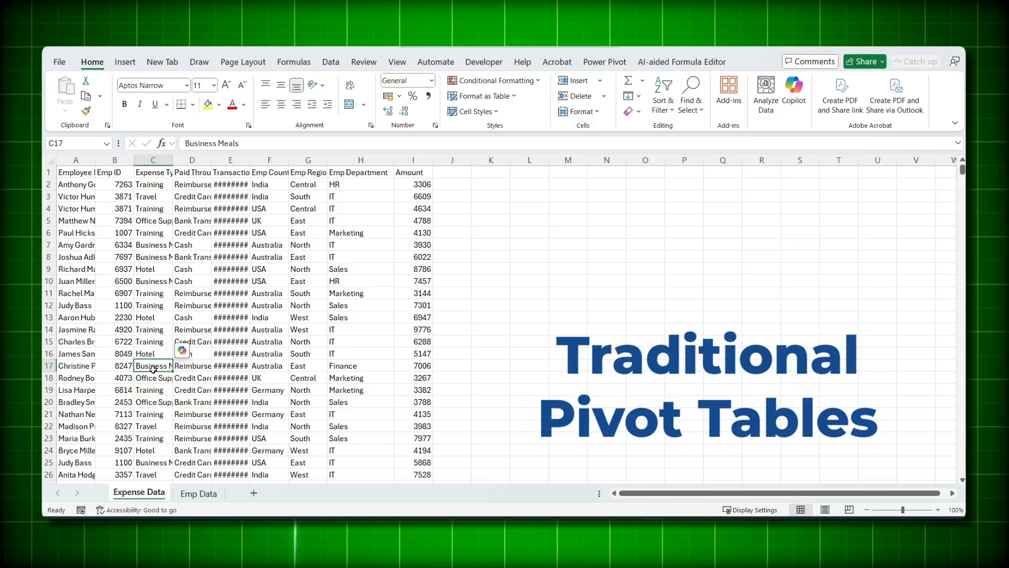
key("ctrl+t")
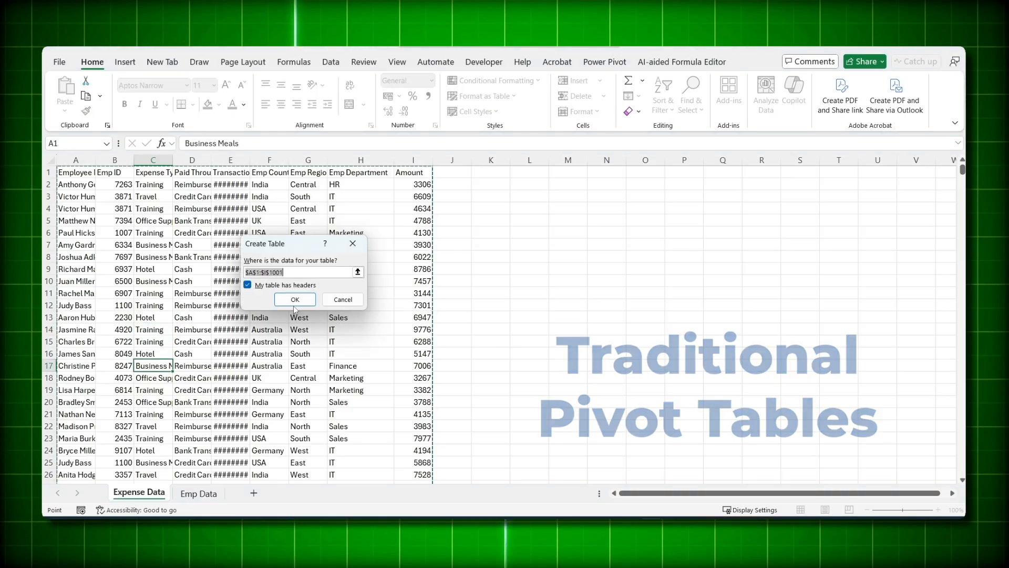
key("Return")
left_click(84, 97)
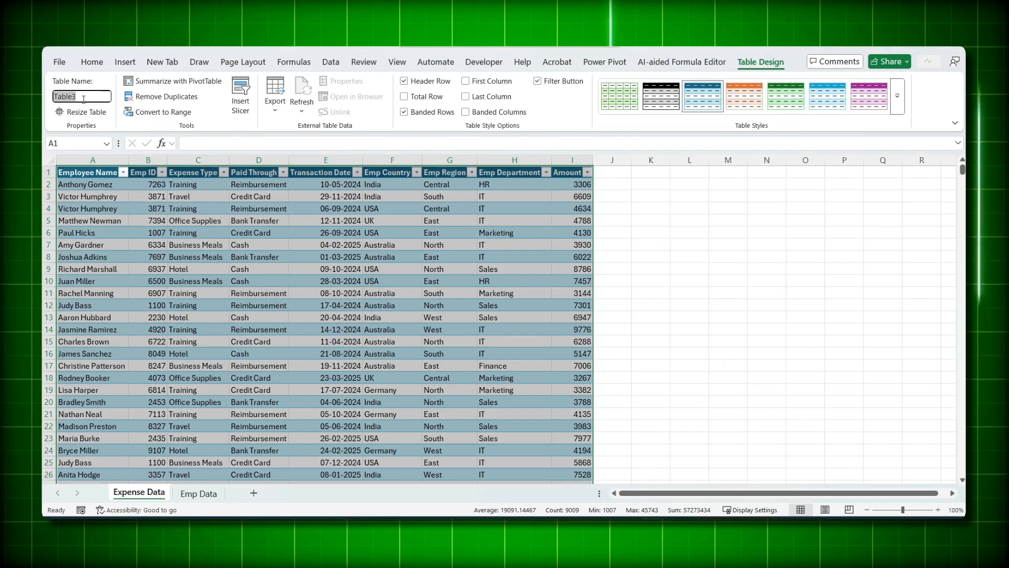
type("Emp")
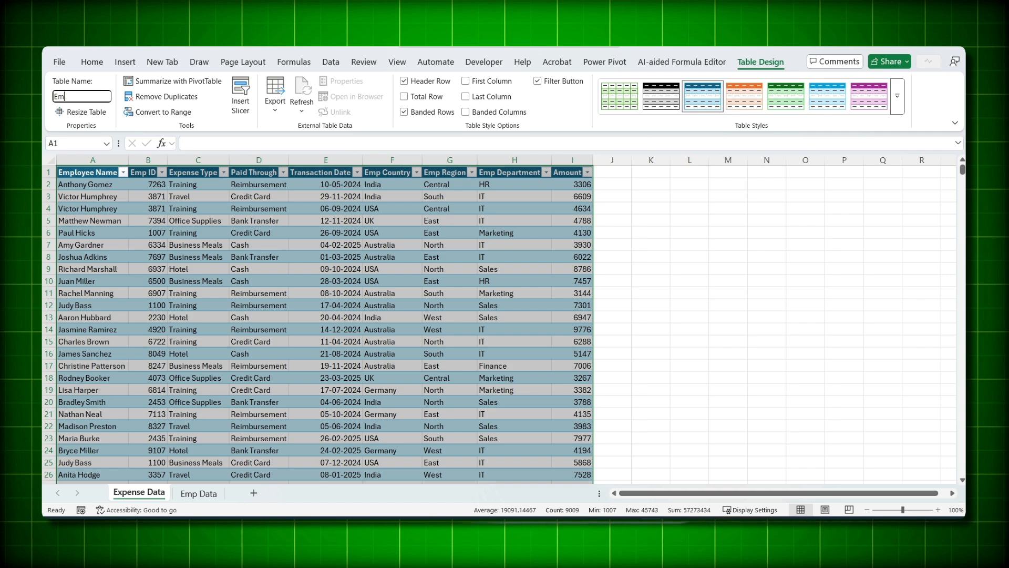
left_click(197, 268)
Convert the Emp Data range, including its headers, into a table named emp.
left_click(198, 493)
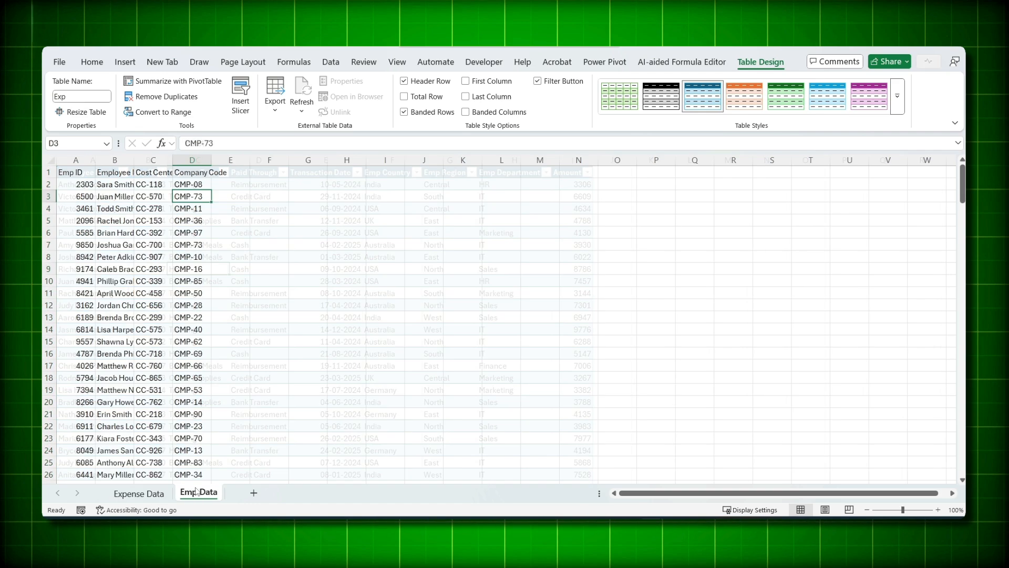
left_click(161, 316)
key("ctrl+t")
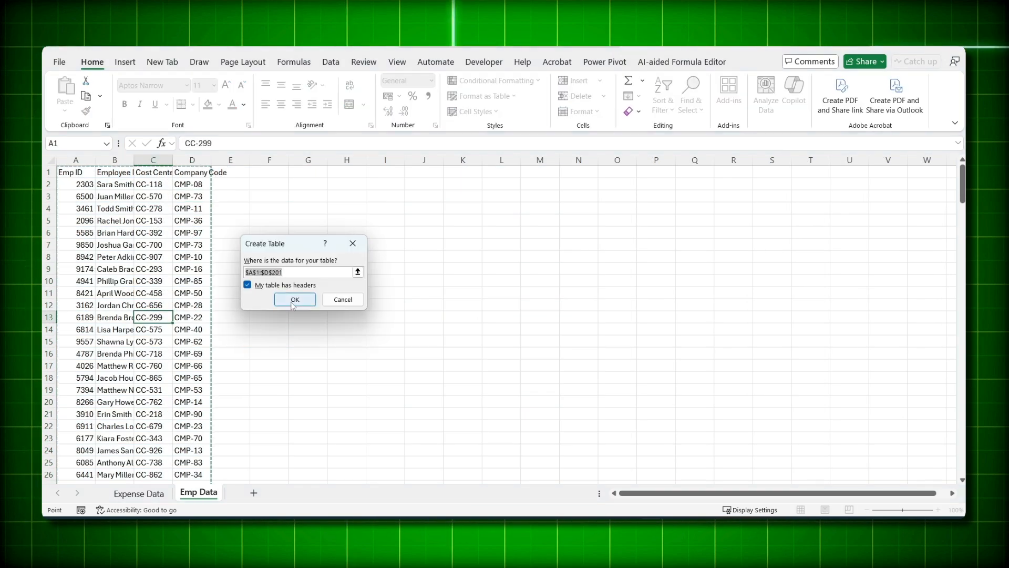
key("Return")
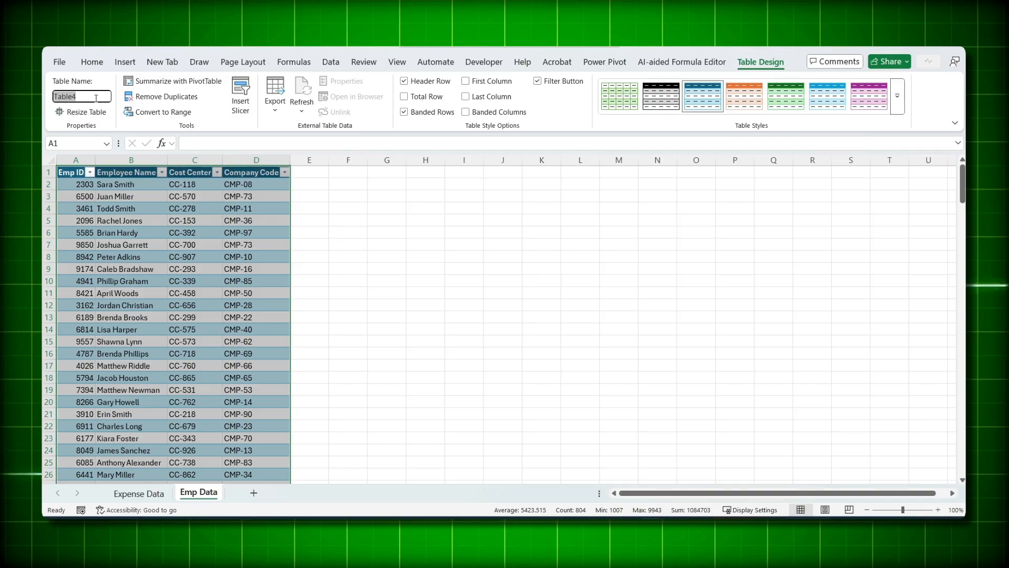
Create a PivotTable from the Exp table in cell A1 of a new worksheet, summing Amount by Expense Type.
left_click(139, 493)
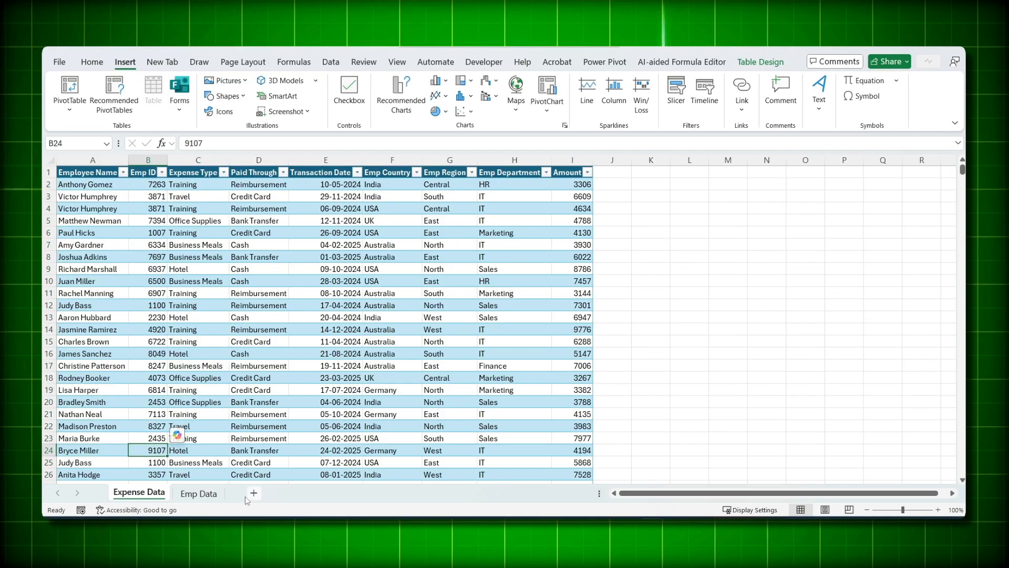
left_click(255, 493)
left_click(65, 88)
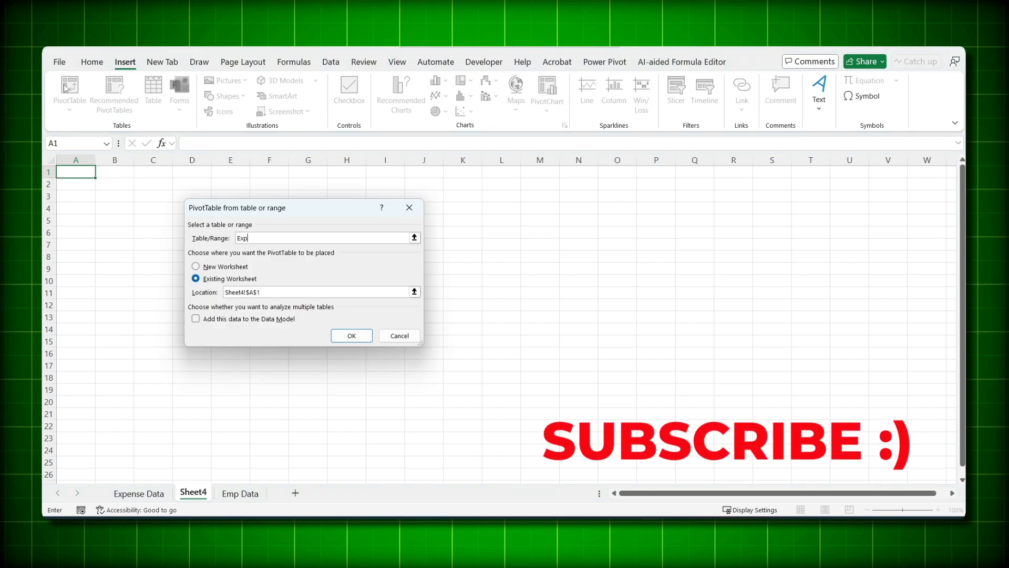
key("Return")
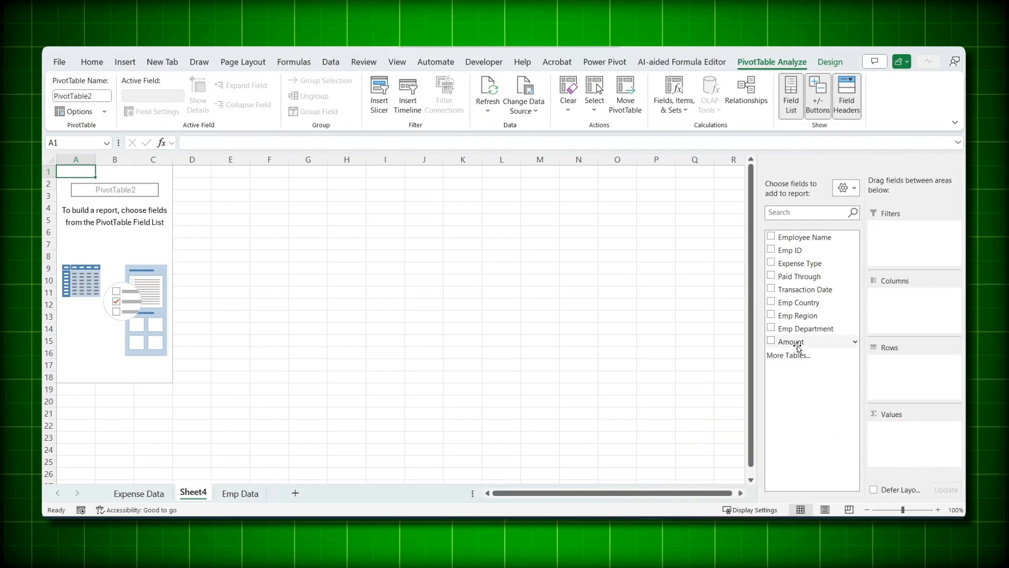
left_click_drag(798, 348, 894, 436)
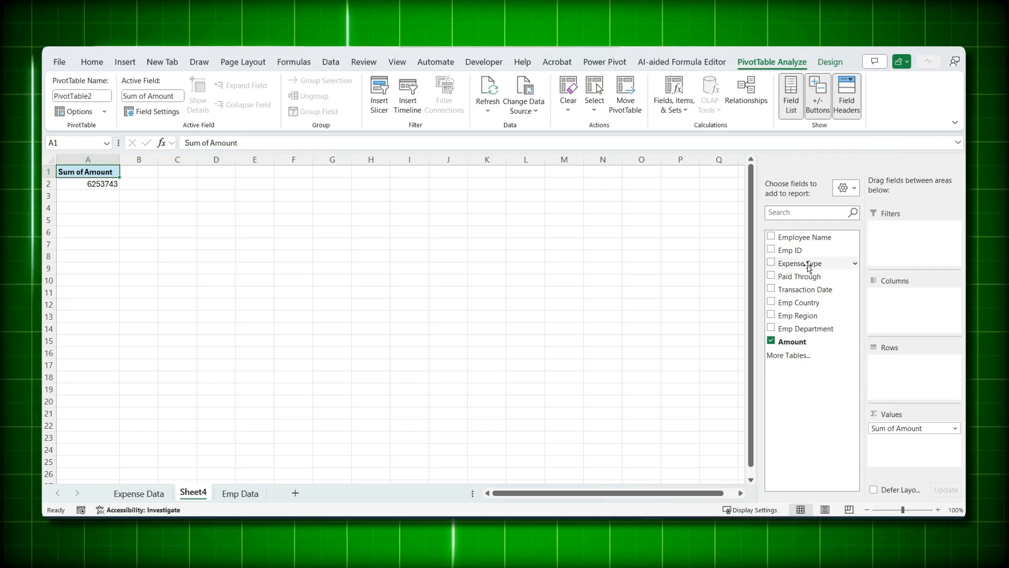
left_click_drag(808, 267, 893, 362)
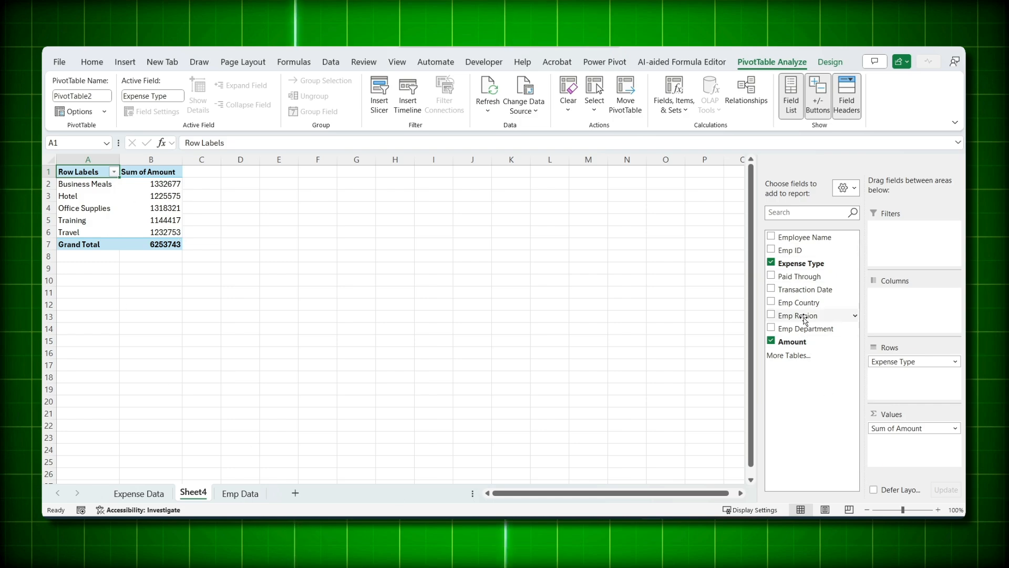
Compare the Cost Center and Company Code columns in Emp Data with the Expense Data table and the pivot table, and check the employee table's name.
left_click(240, 493)
left_click(205, 175)
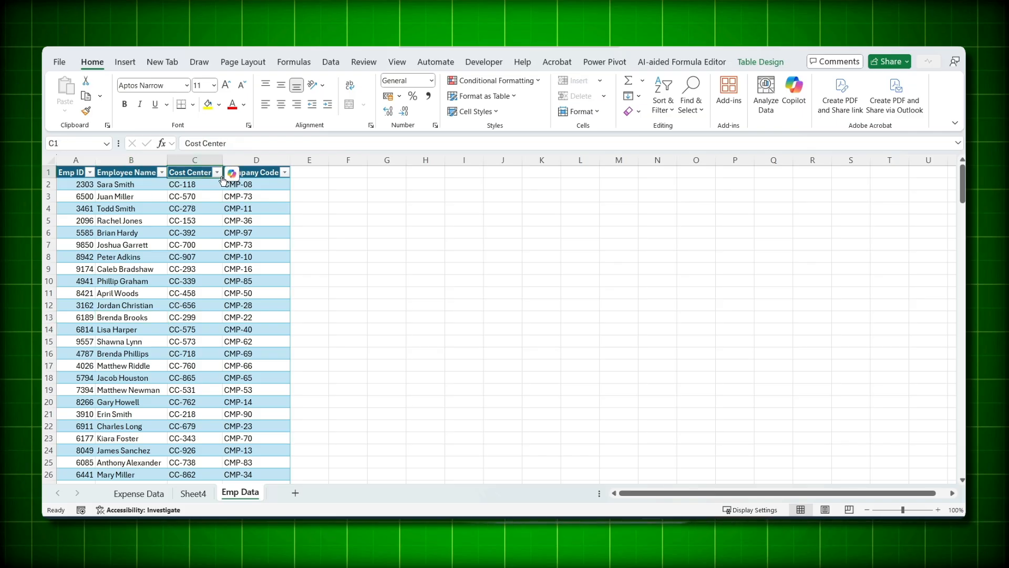
left_click(263, 191)
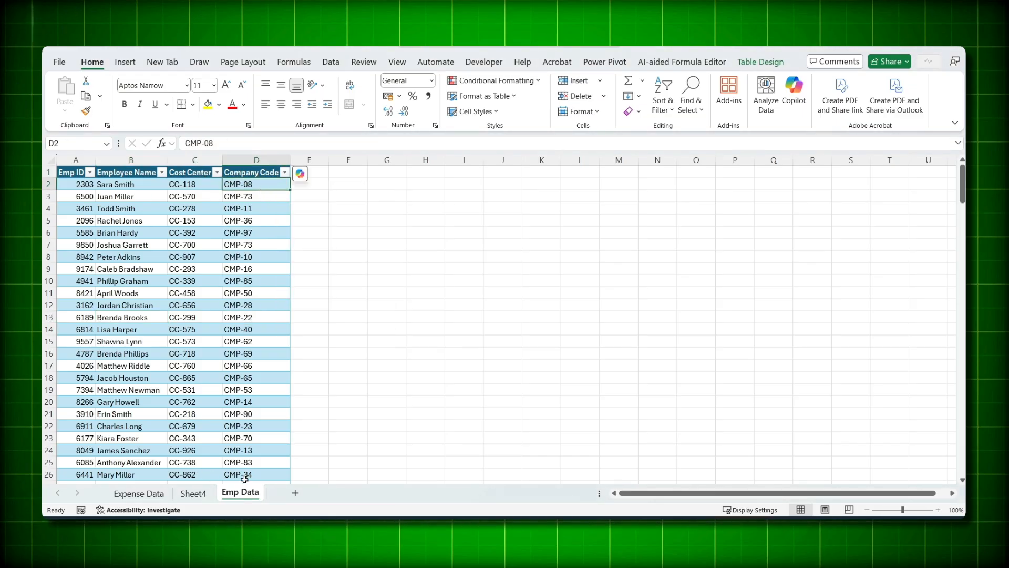
left_click(139, 494)
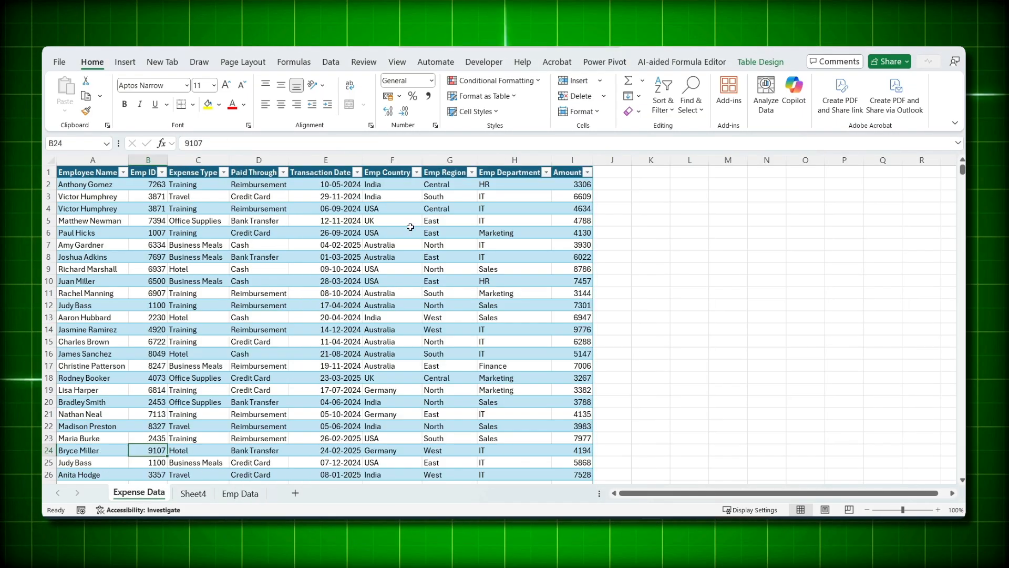
left_click(195, 493)
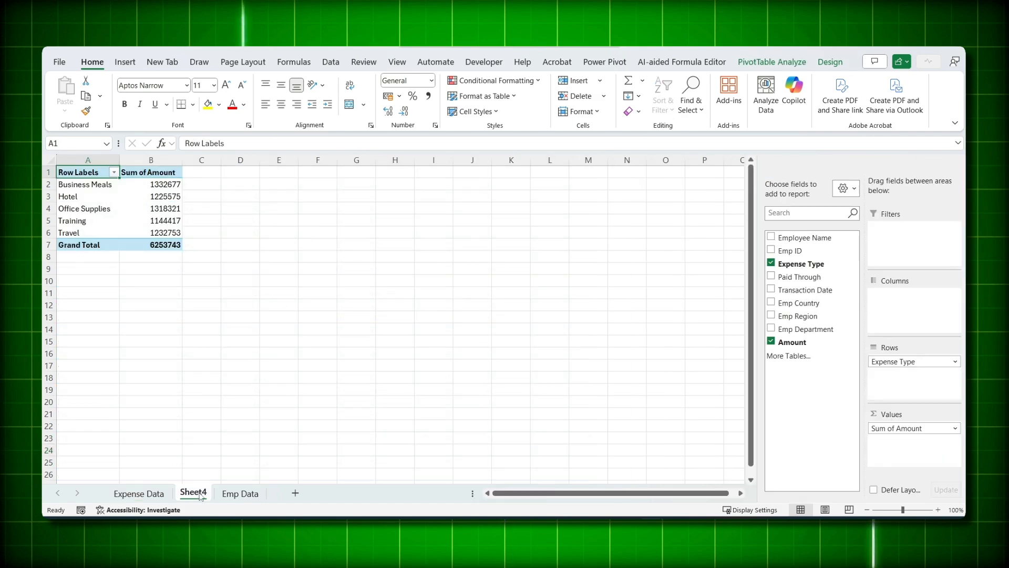
left_click(146, 497)
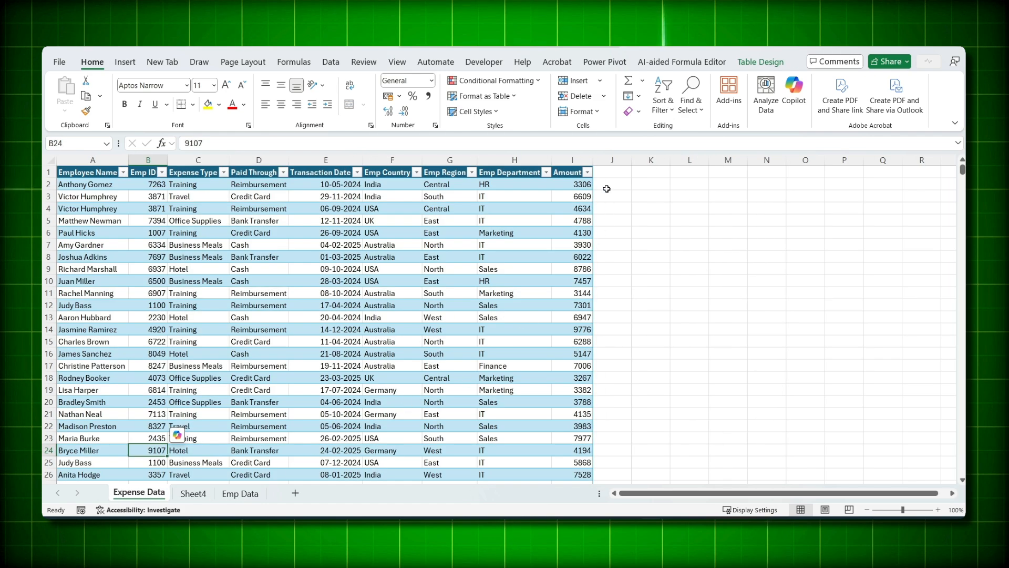
left_click(578, 185)
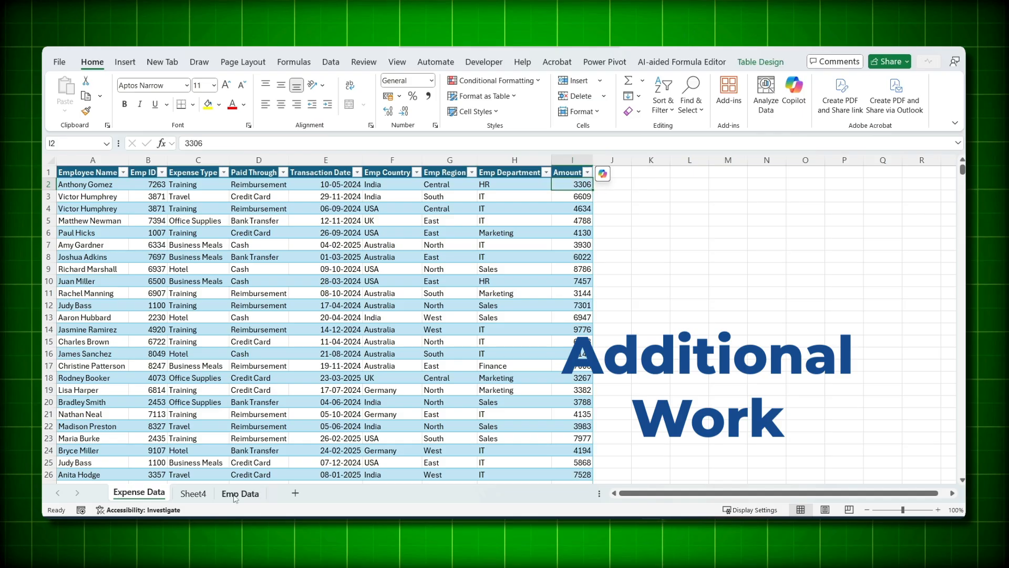
left_click(241, 493)
left_click(251, 171)
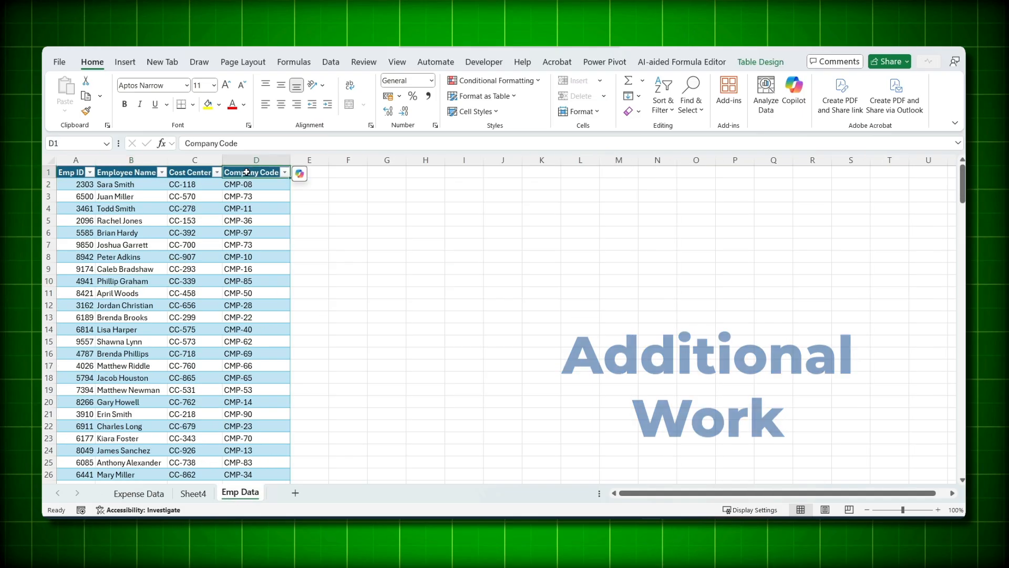
left_click(130, 160)
left_click(194, 160)
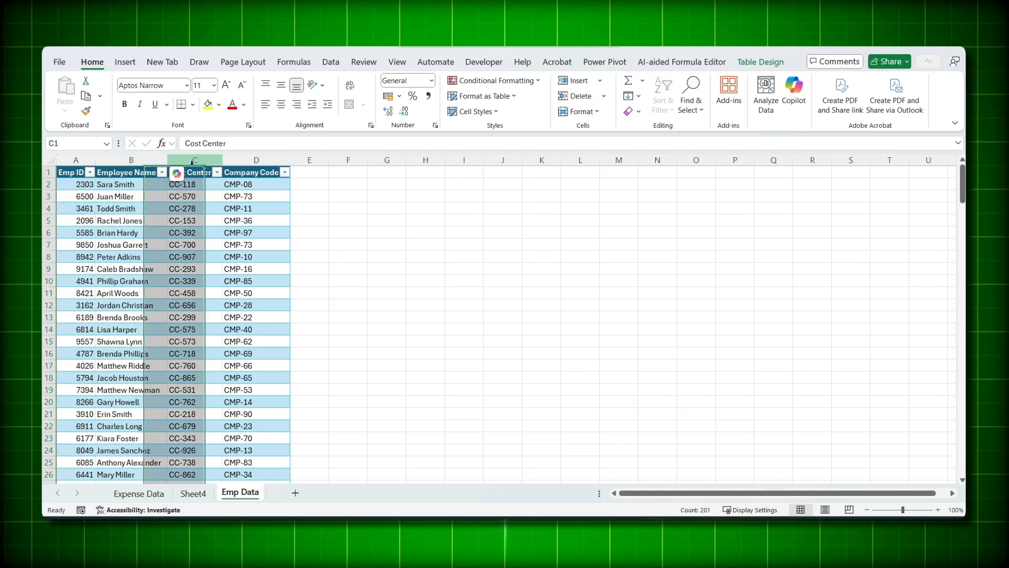
left_click(256, 161)
left_click(195, 269)
left_click(757, 61)
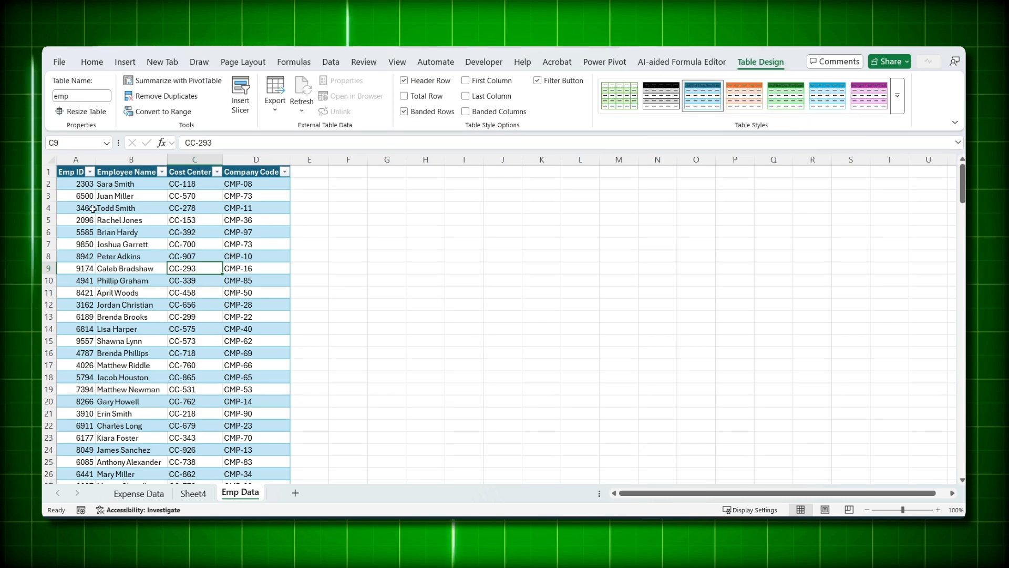
Add a column beside Amount in the Expense Data table, starting in J2, with the formula =VLOOKUP([@[Emp ID]],emp,4,FALSE).
key("ctrl+Page_Up")
key("ctrl+Page_Up")
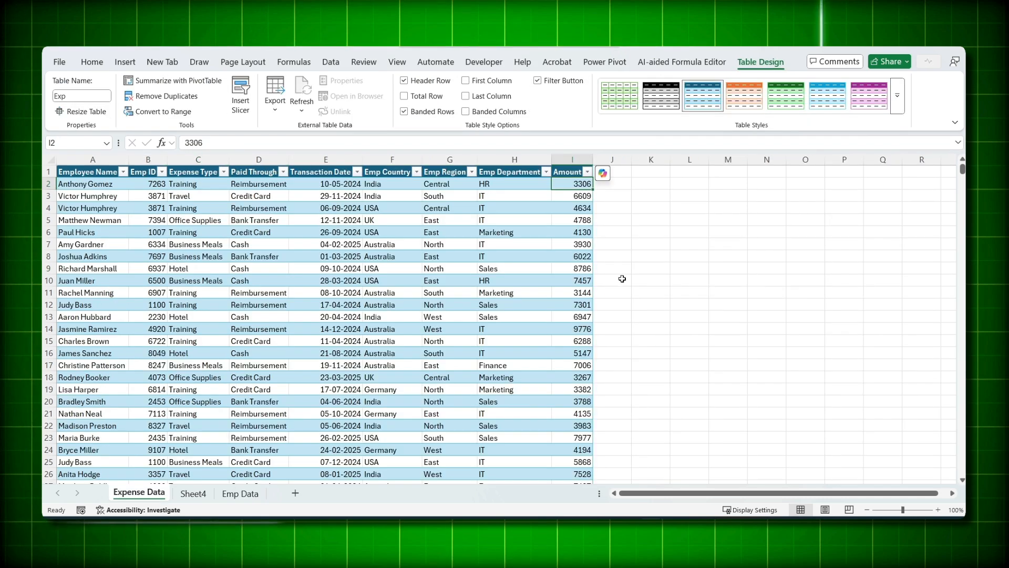
left_click(614, 184)
type("=vlook")
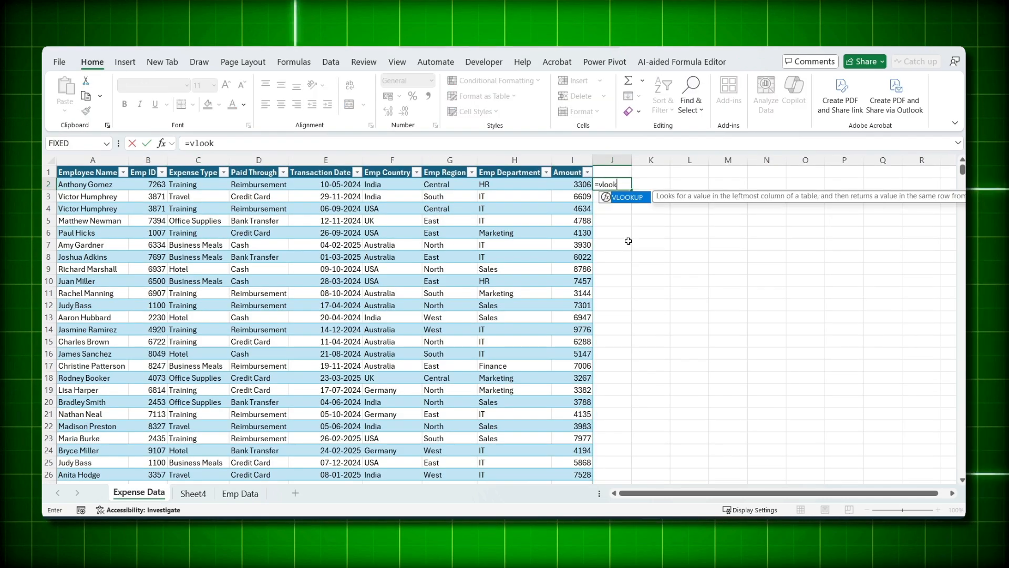
key("Tab")
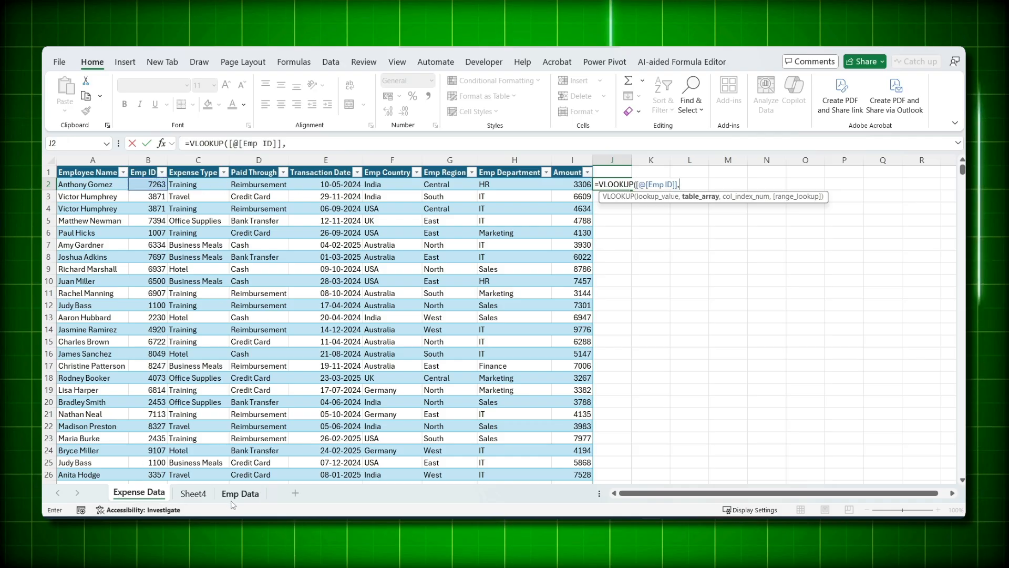
type("emp")
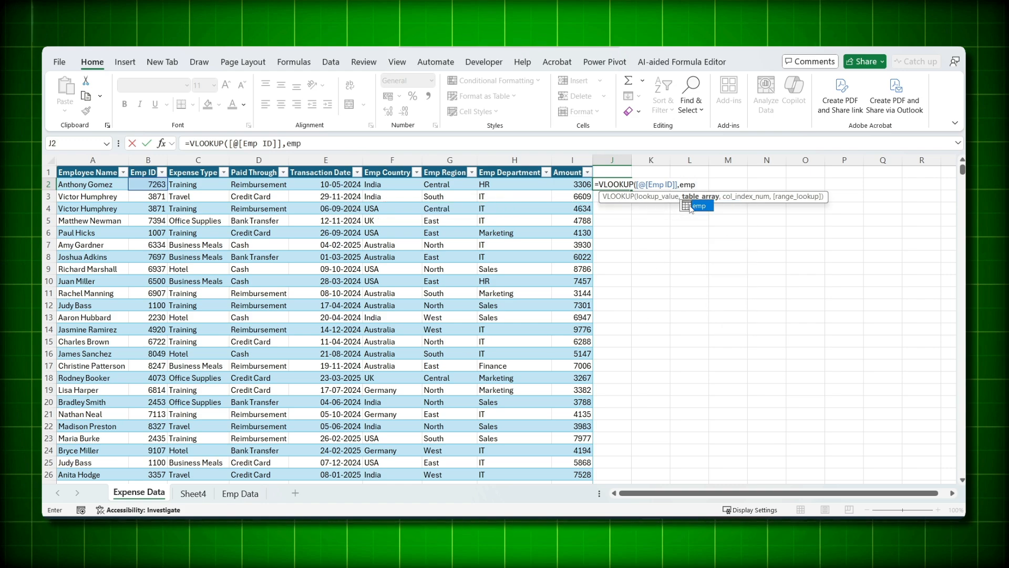
type(",")
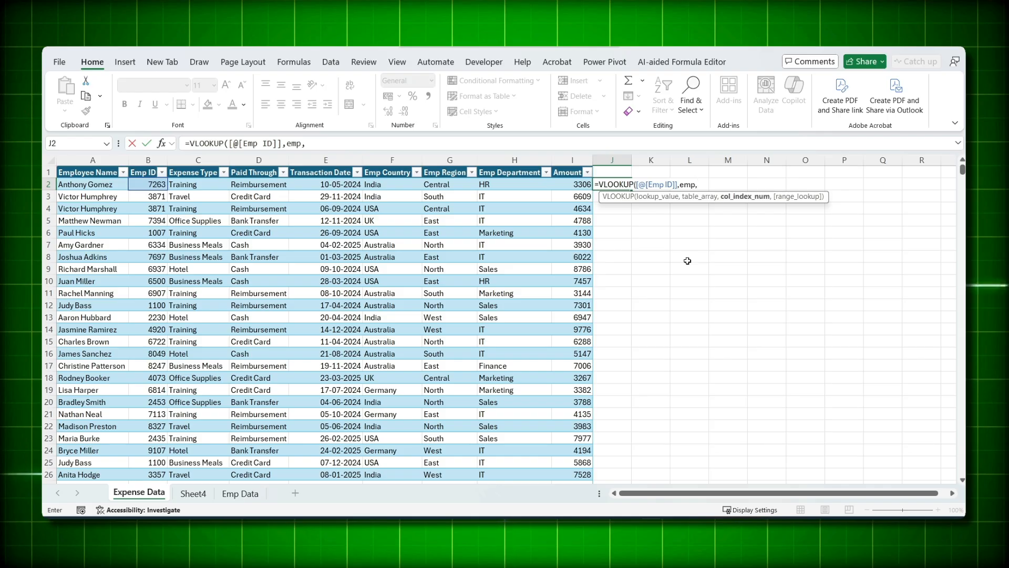
type("4,")
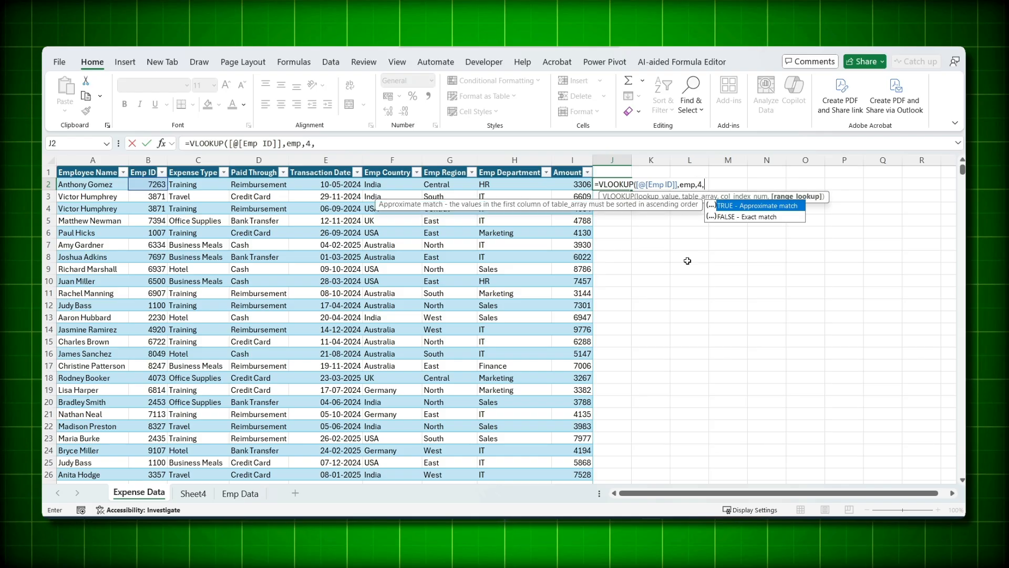
key("Down")
key("Tab")
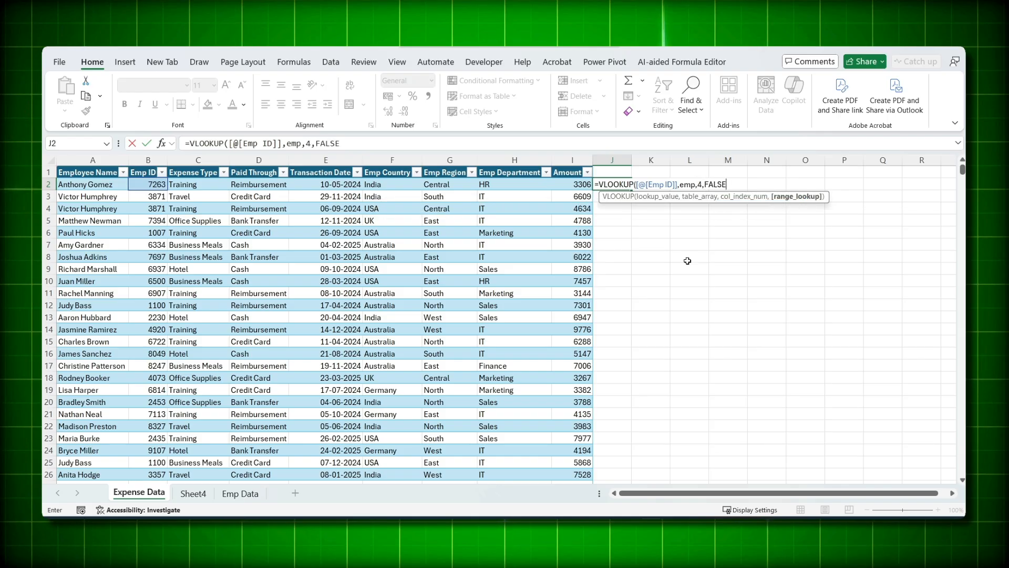
key("Return")
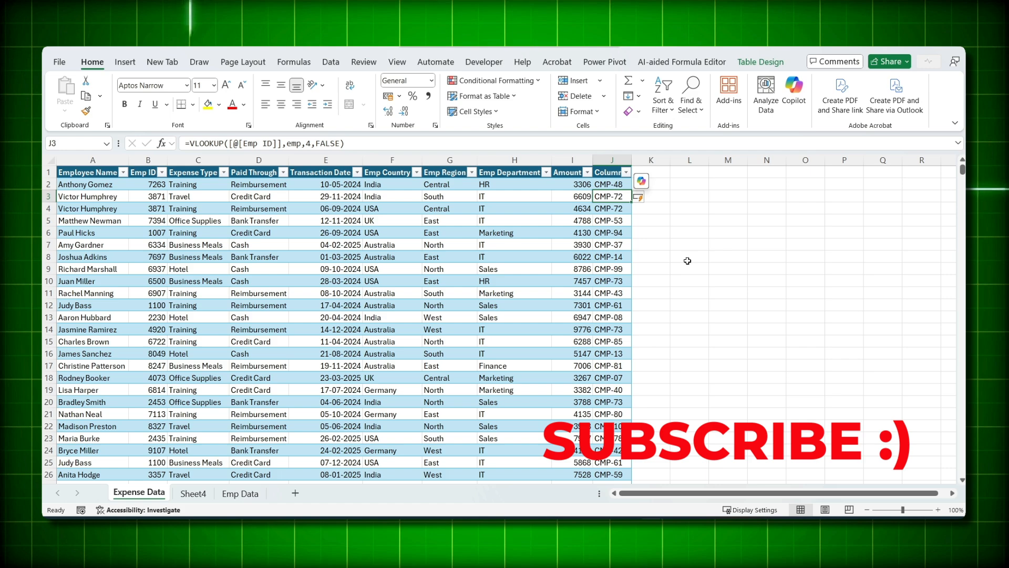
Rename the header of the new lookup column in the Expense Data table as Company Code.
left_click(612, 171)
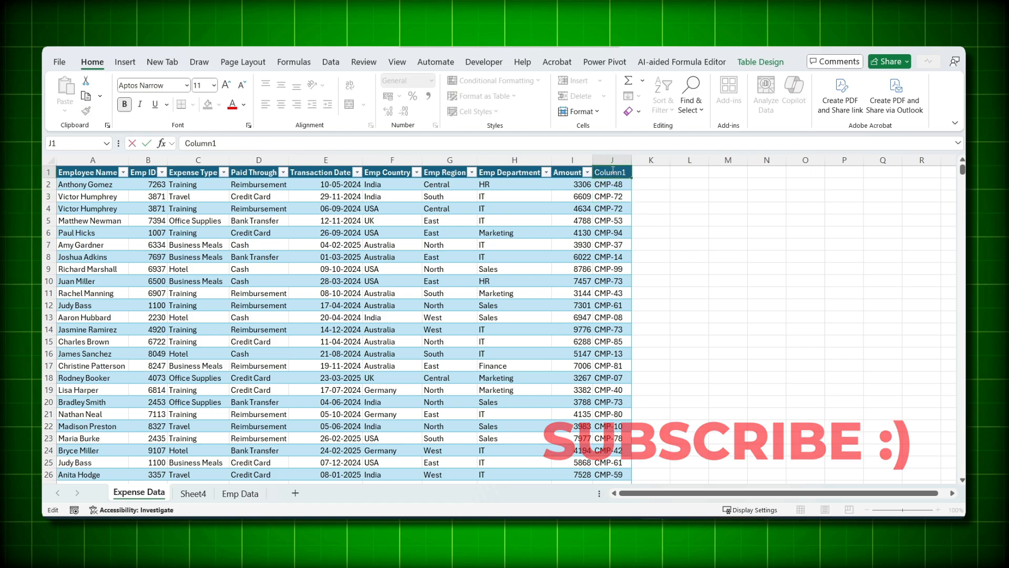
type("Company Code")
left_click(514, 233)
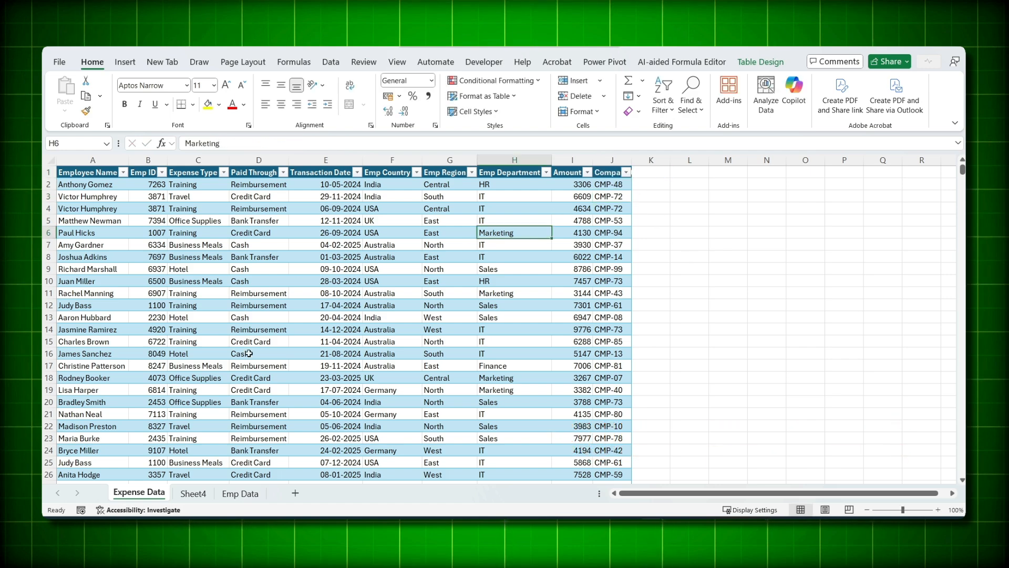
Refresh the Sheet4 pivot table and replace Expense Type with Company Code in its rows.
left_click(196, 492)
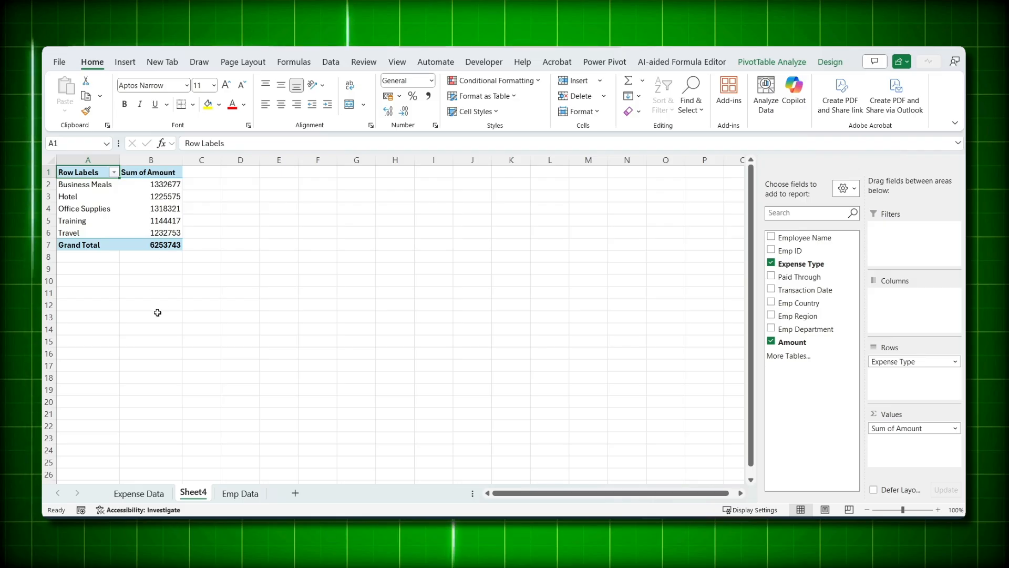
left_click(330, 61)
left_click(266, 95)
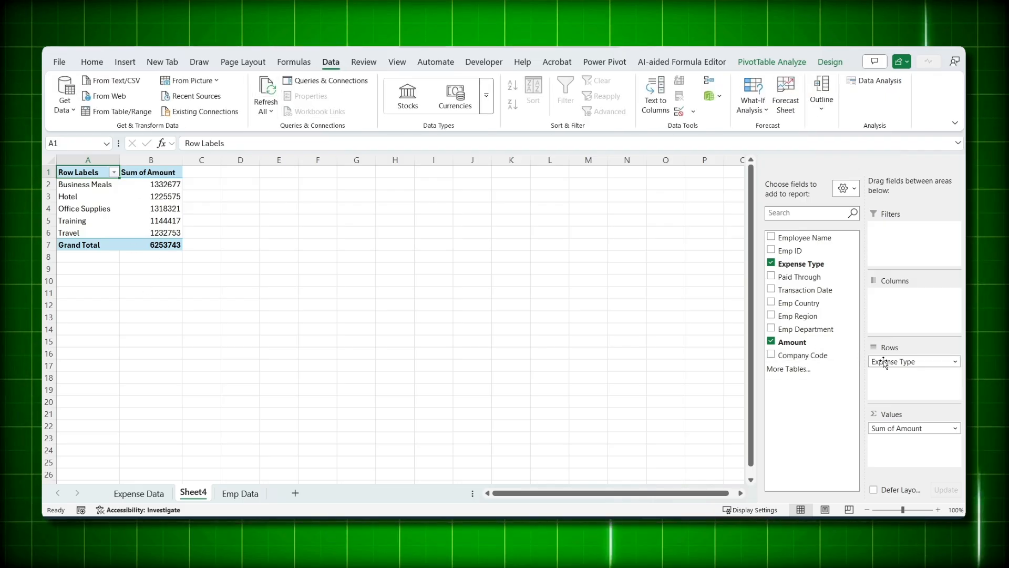
mouse_move(885, 361)
left_mouse_down()
mouse_move(781, 417)
mouse_move(798, 357)
left_mouse_up()
left_click_drag(900, 386, 899, 381)
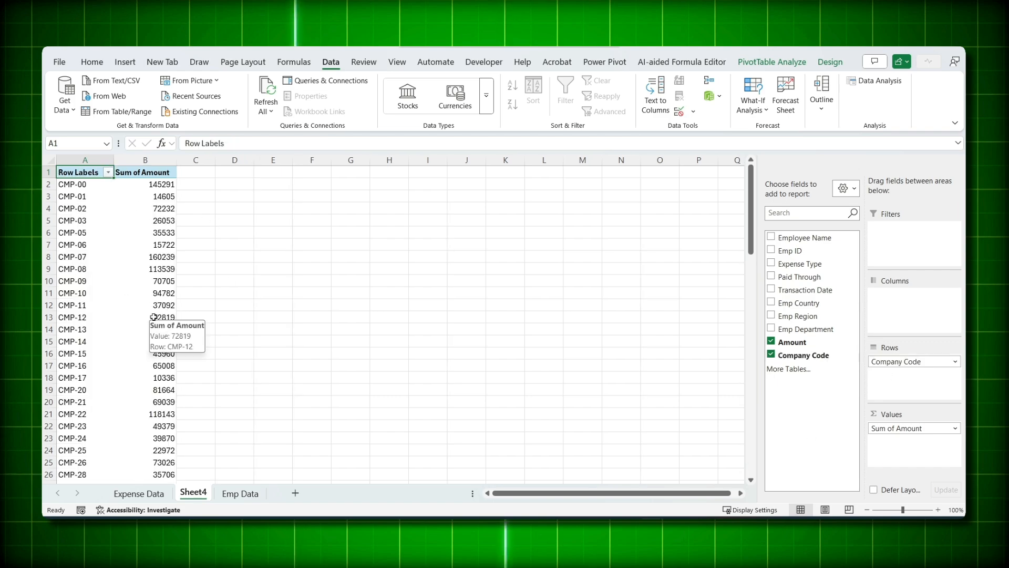
Compare the Emp Data table with the Company Code lookup column in the Expense Data table.
left_click(240, 493)
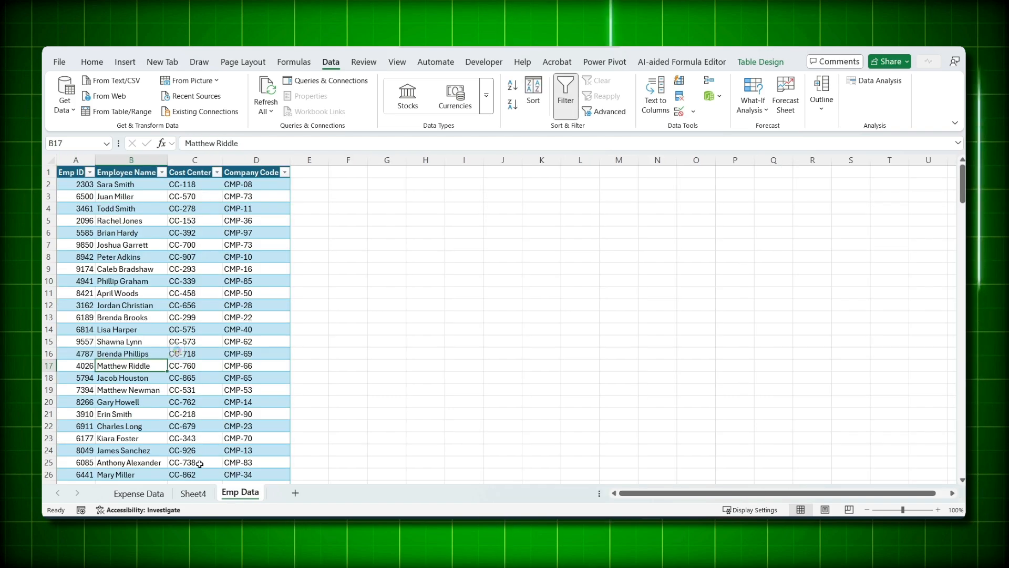
left_click(139, 492)
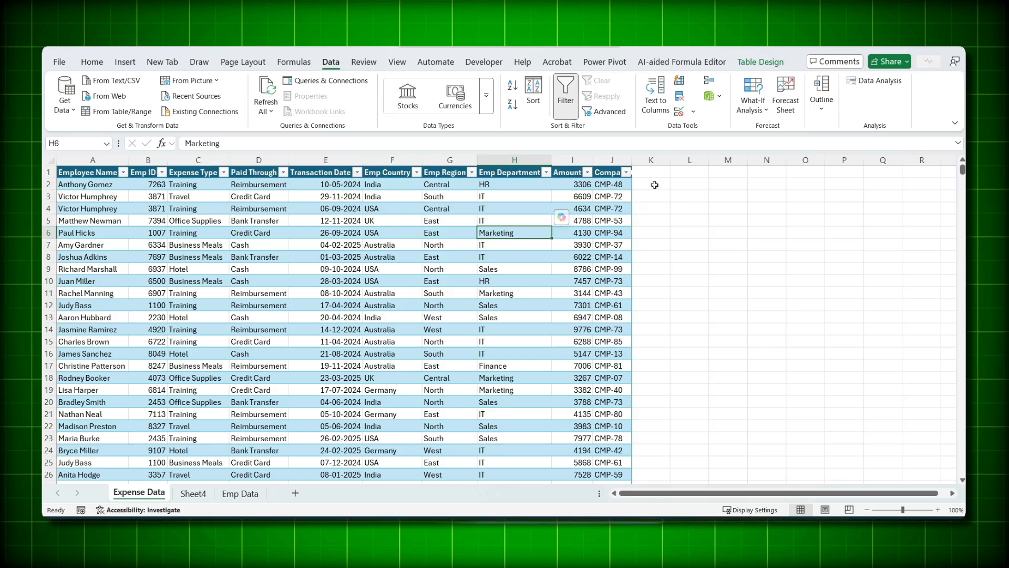
left_click(616, 184)
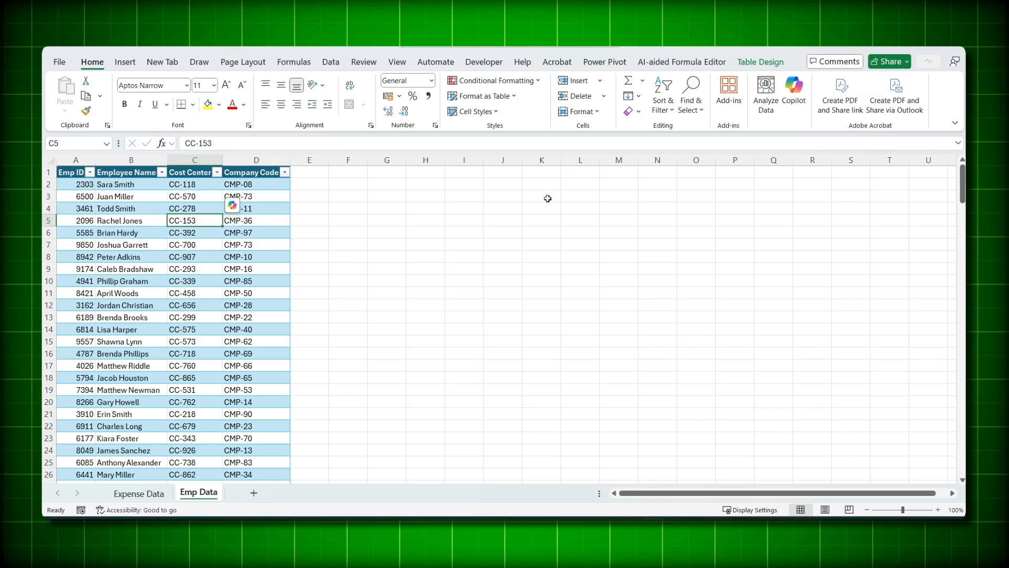
Check that the Microsoft Power Pivot for Excel COM add-in is enabled, and review the Emp Data and Expense Data sheets.
left_click(604, 61)
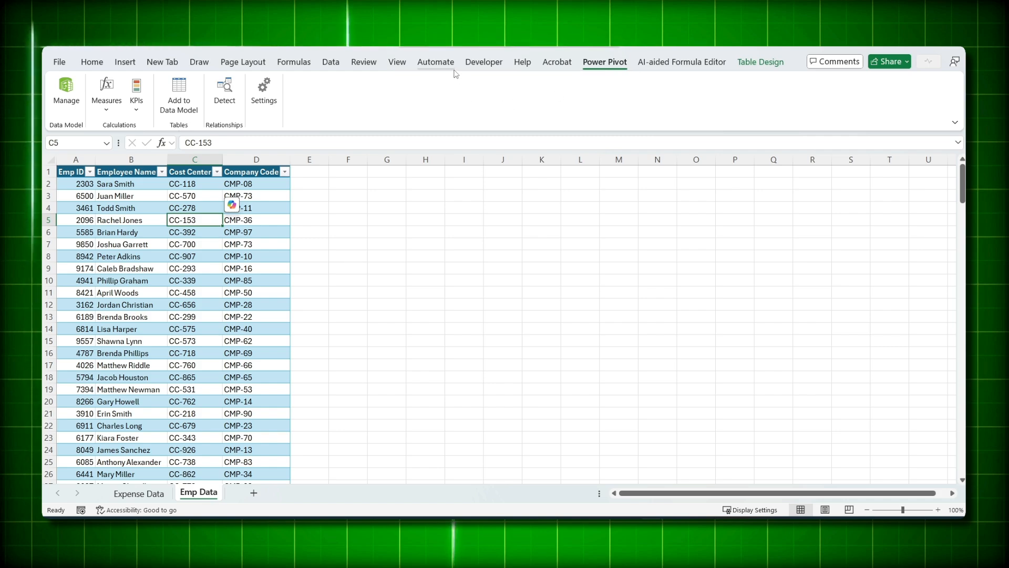
left_click(484, 62)
left_click(280, 97)
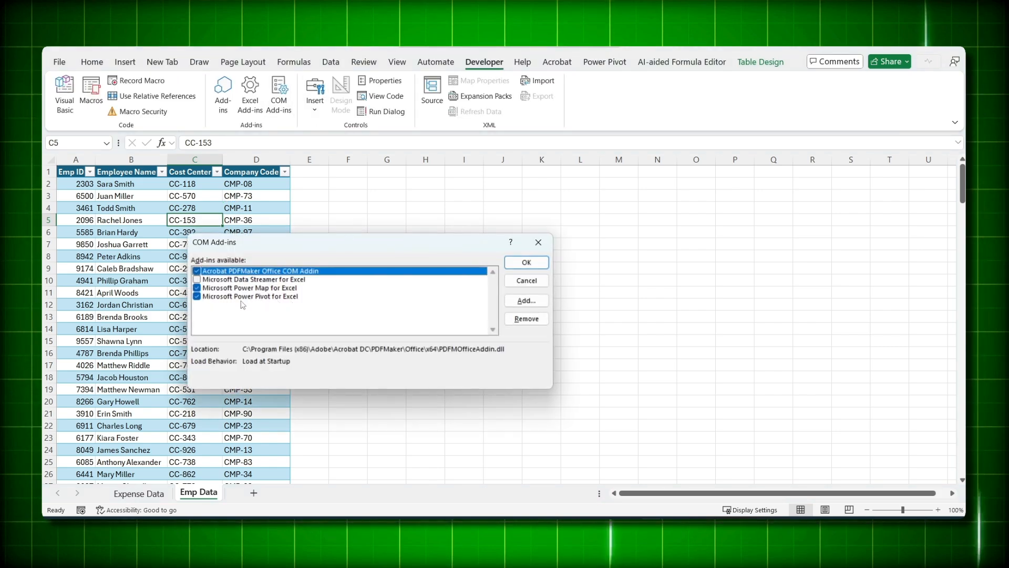
left_click(526, 263)
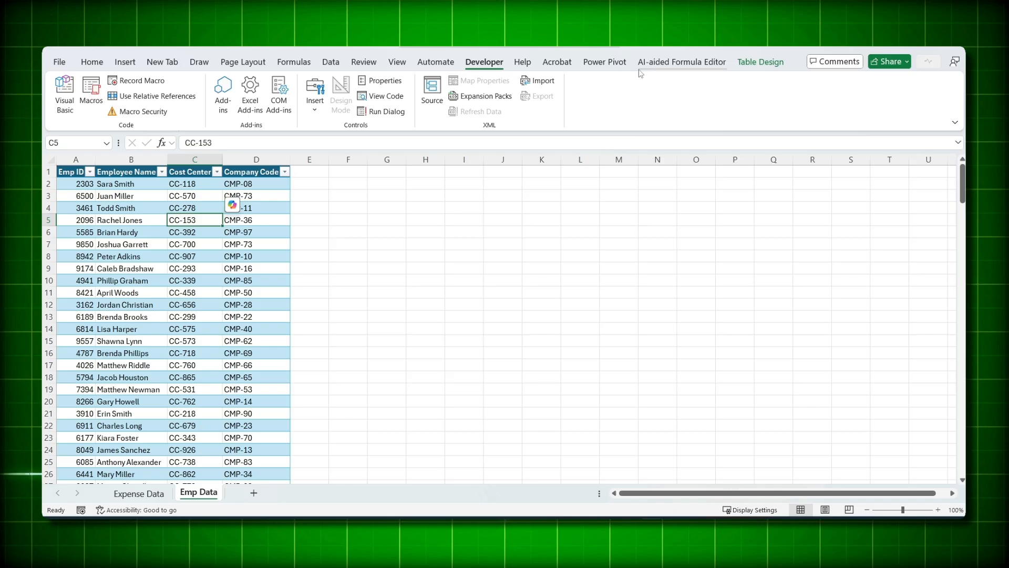
left_click(617, 66)
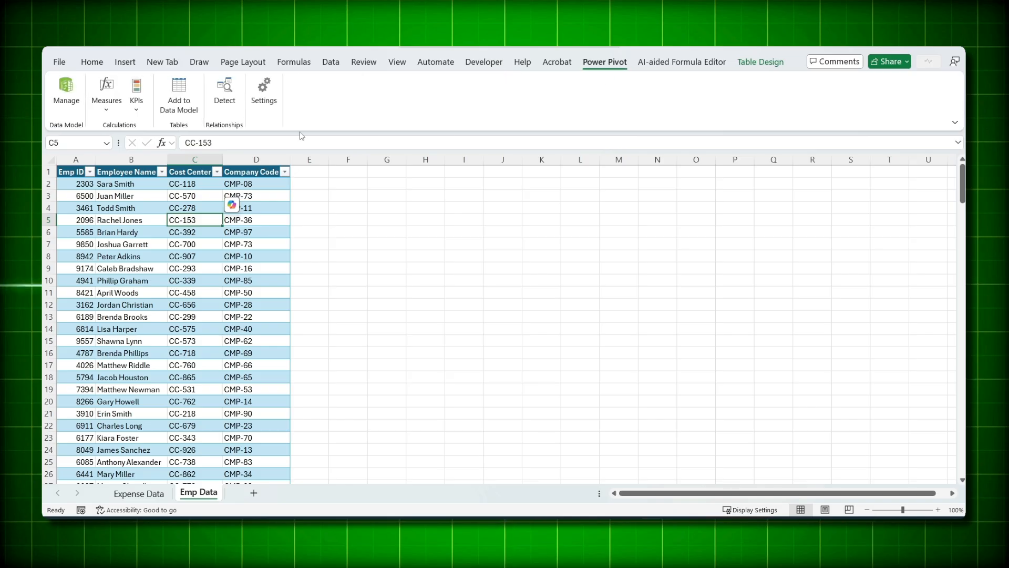
left_click(206, 292)
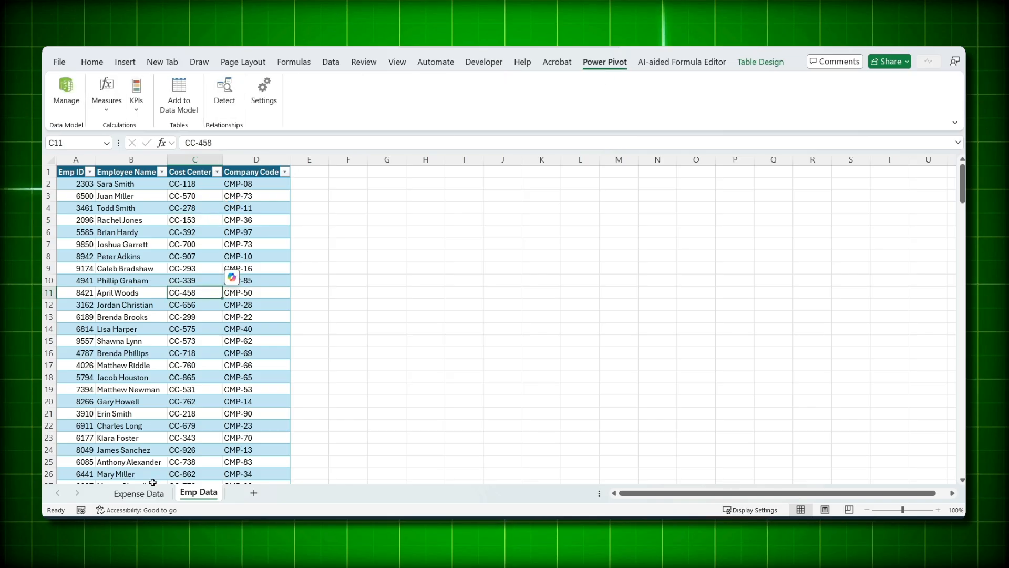
left_click(152, 495)
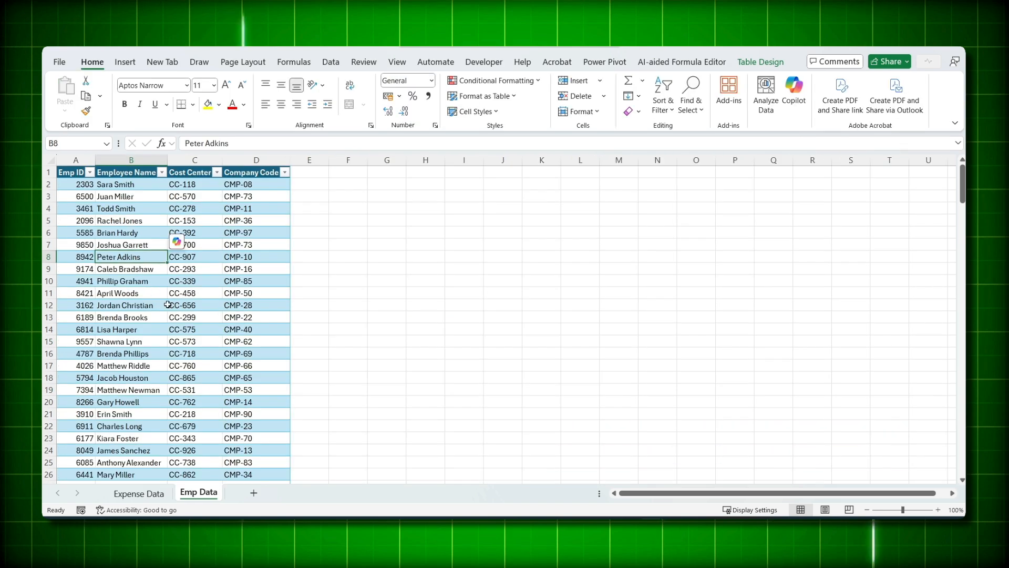
Add a new worksheet and insert a PivotTable at A1 from the Exp table, adding its data to the Data Model.
key("shift+F11")
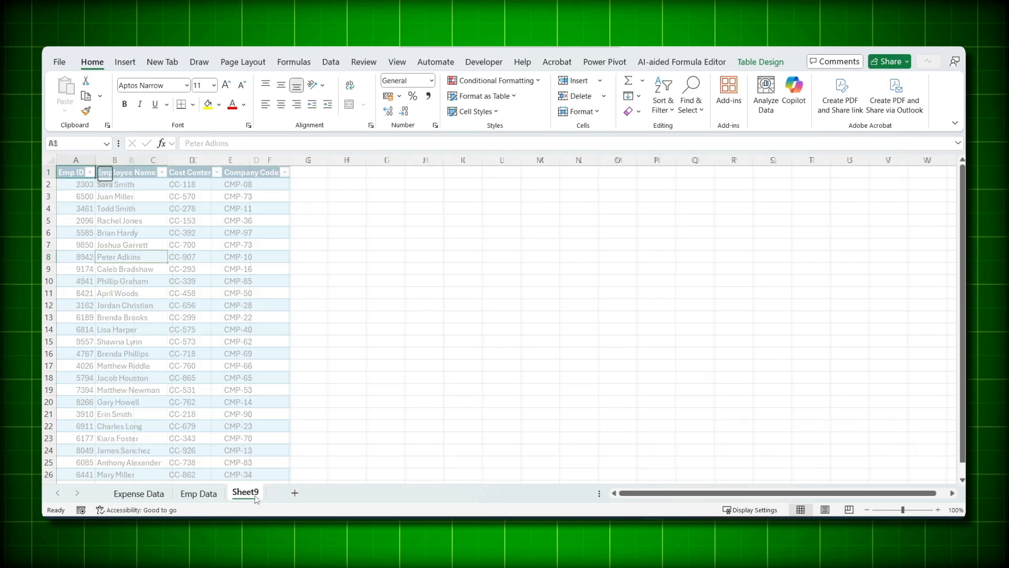
left_click(124, 61)
left_click(69, 88)
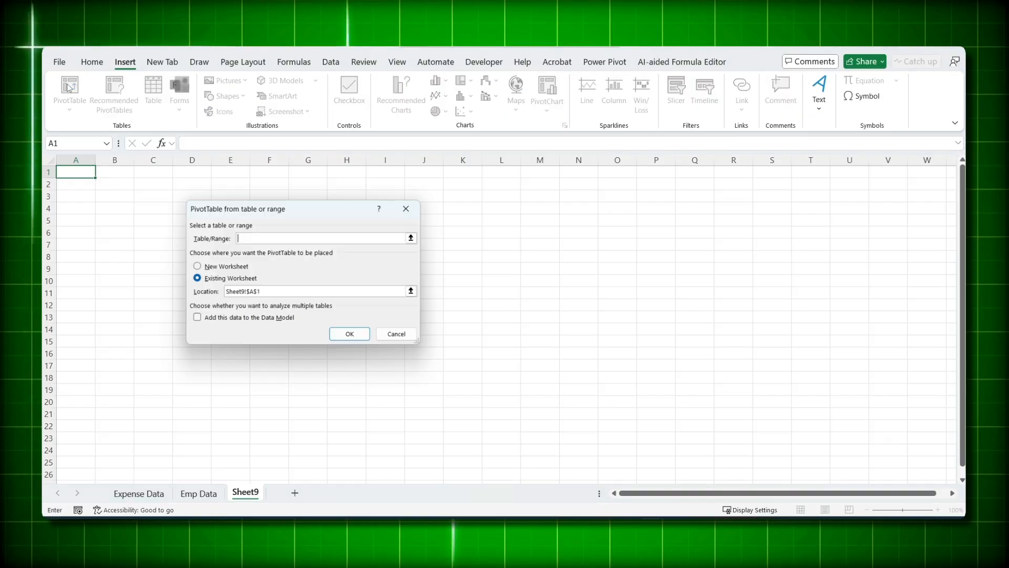
type("Exp")
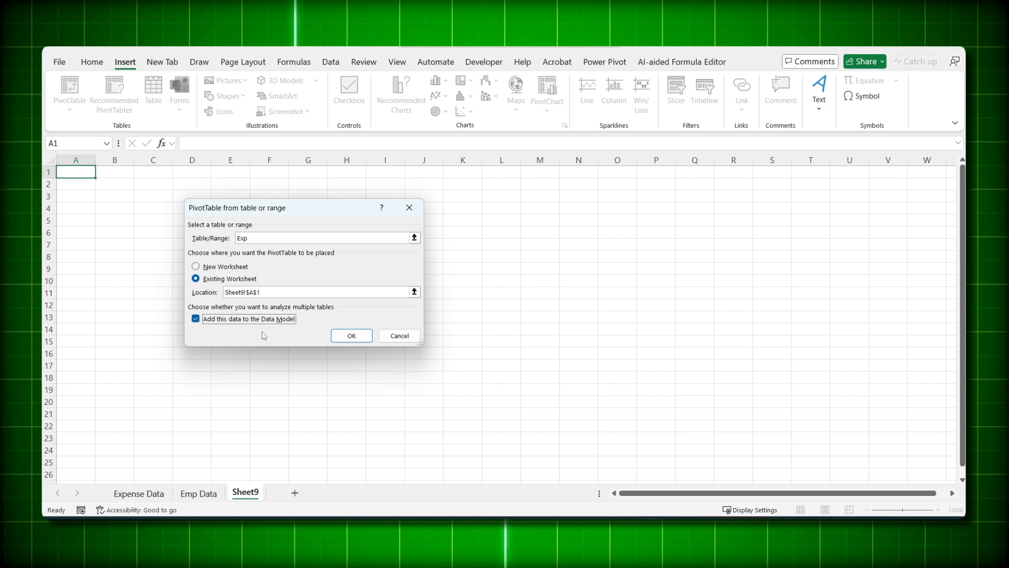
left_click(353, 342)
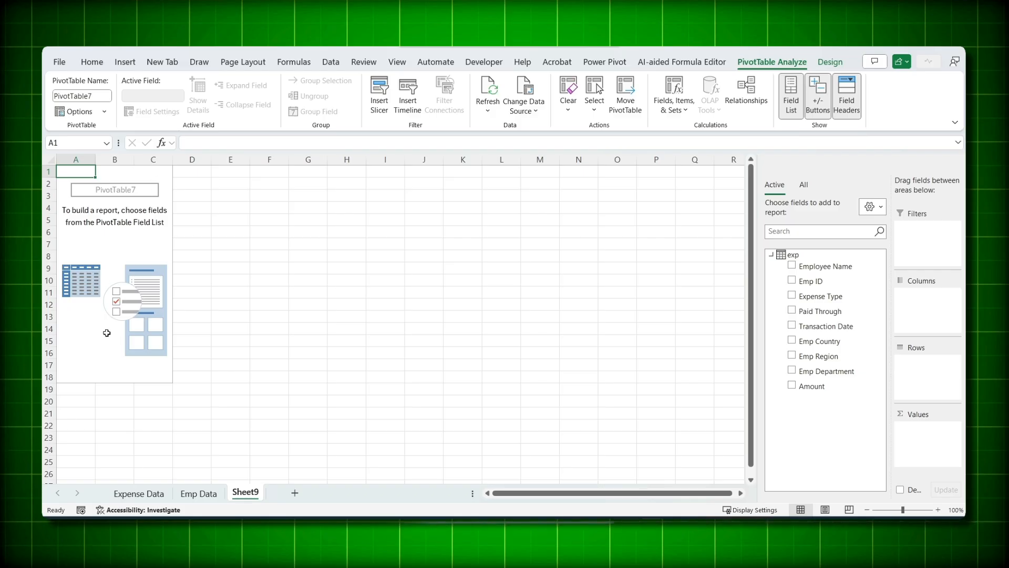
List the fields of all tables and add Company Code from emp to the pivot rows and Amount from exp to the values.
left_click(805, 186)
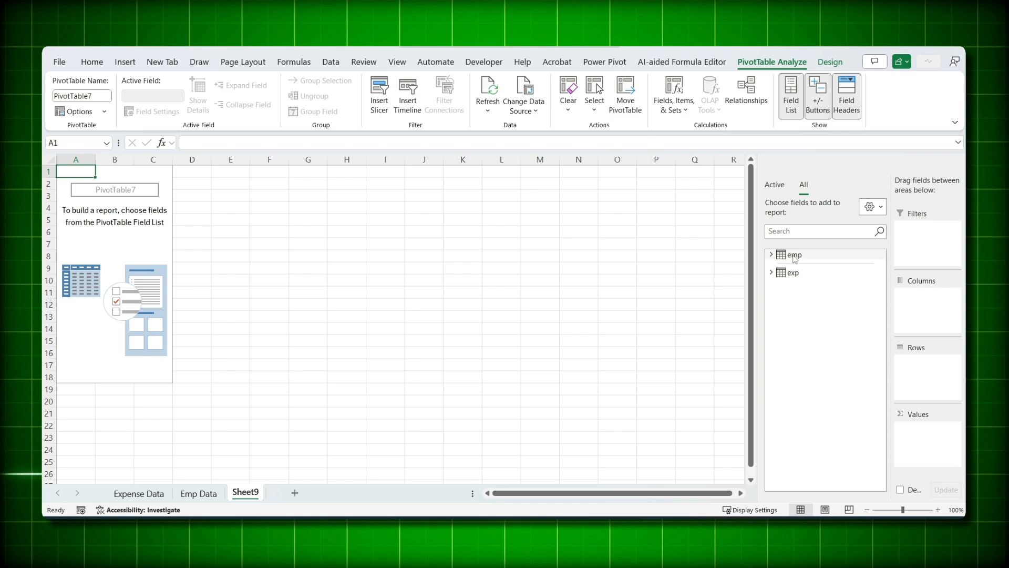
left_click(795, 256)
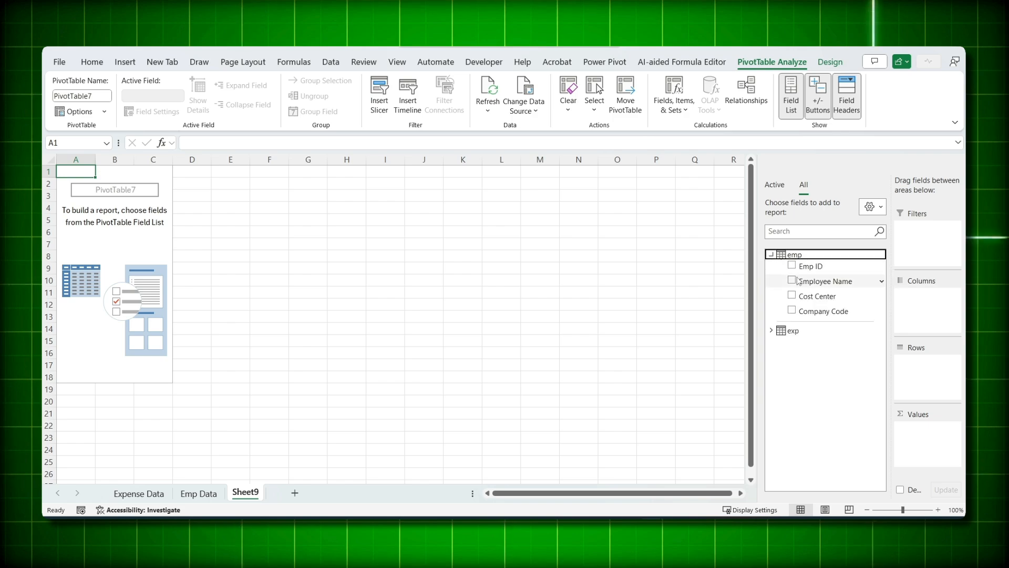
left_click(795, 332)
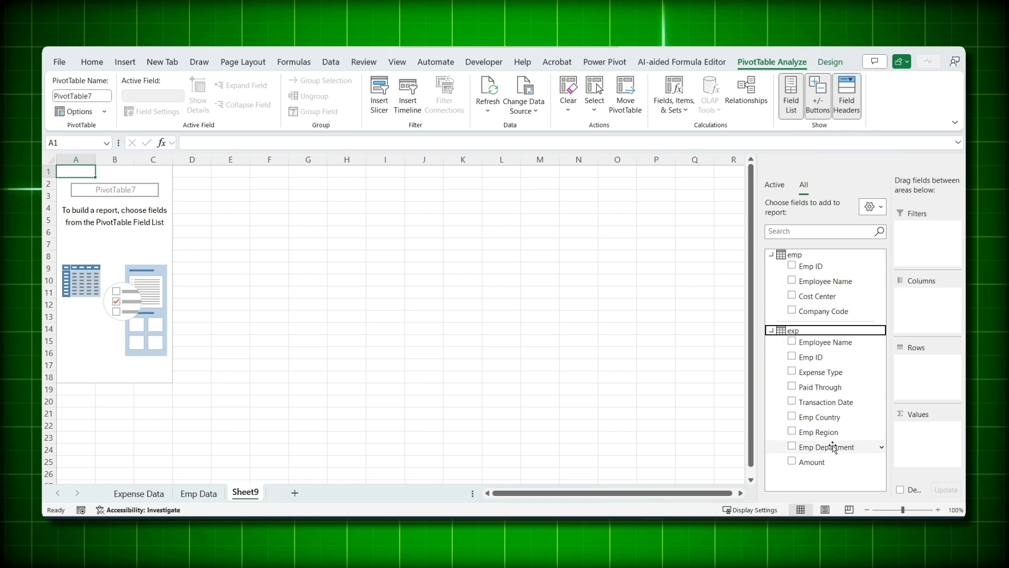
left_click(817, 310)
left_click_drag(930, 378, 930, 378)
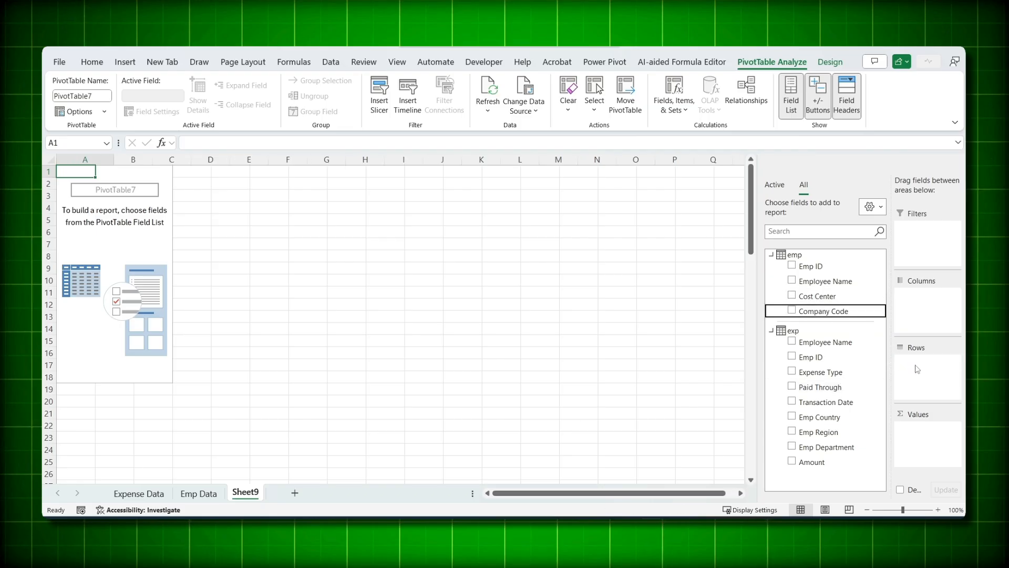
left_click_drag(836, 462, 931, 449)
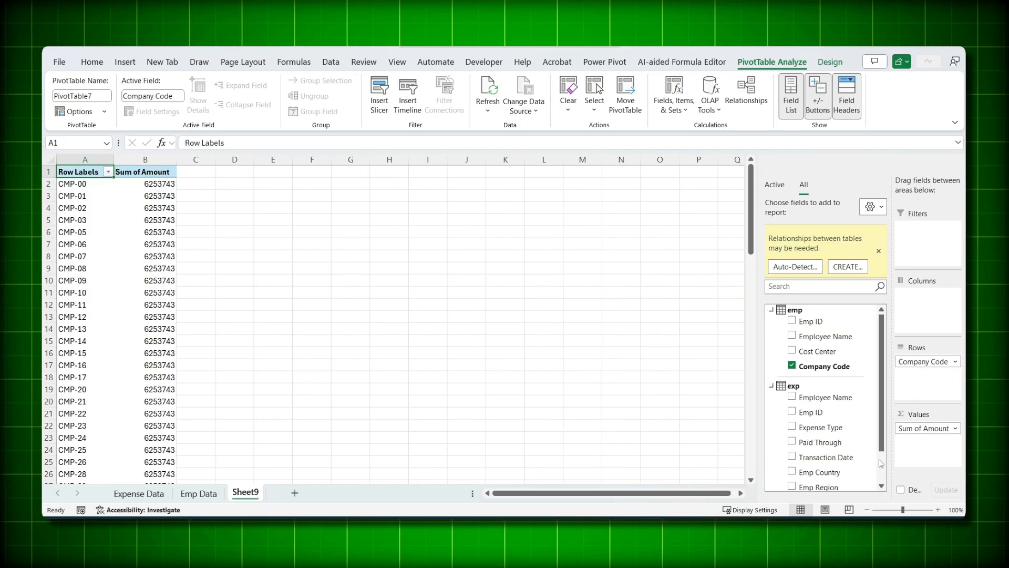
Compare the Sum of Amount values across the company codes in the new pivot table.
left_click(153, 389)
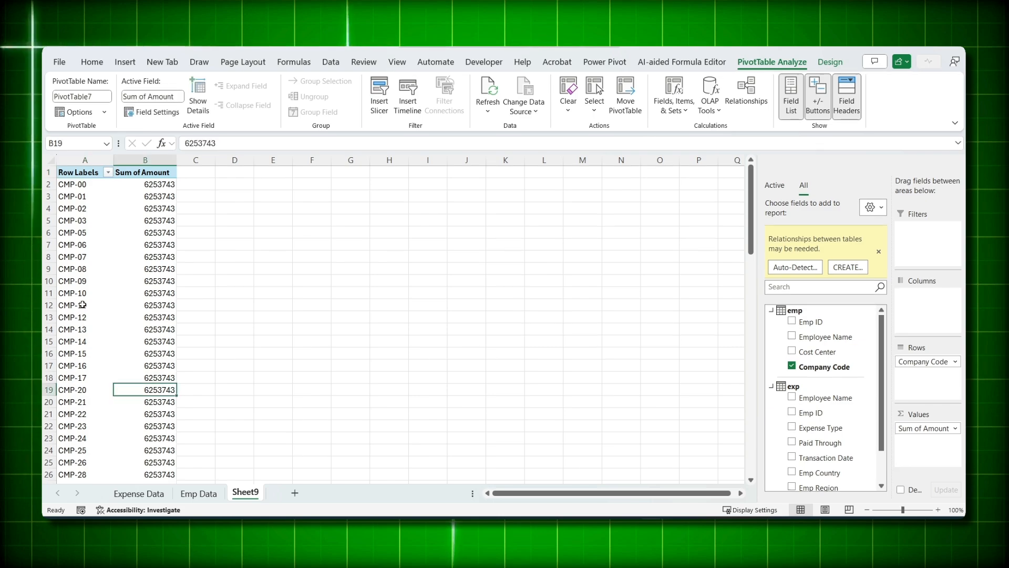
left_click_drag(157, 184, 159, 407)
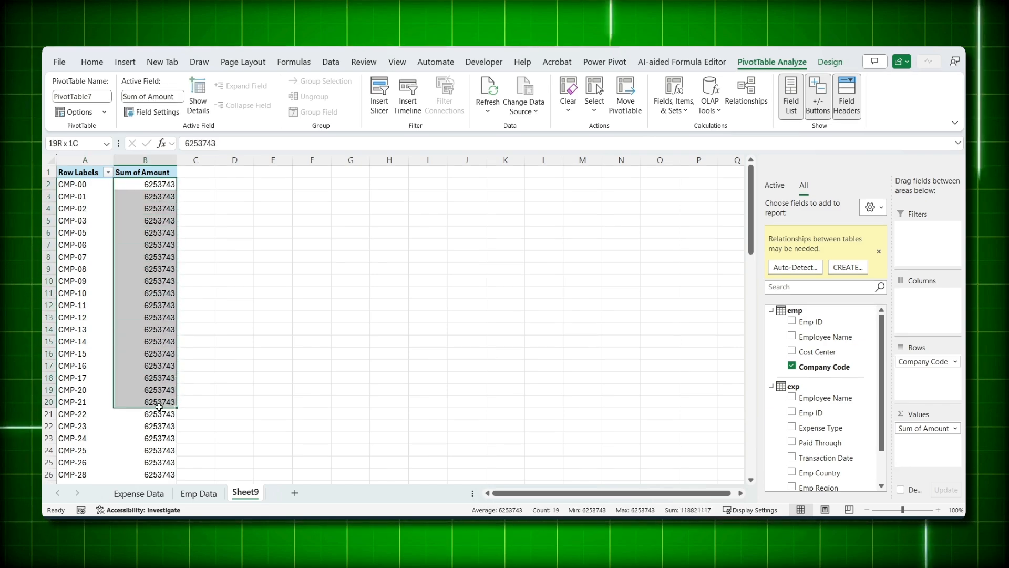
left_click(155, 185)
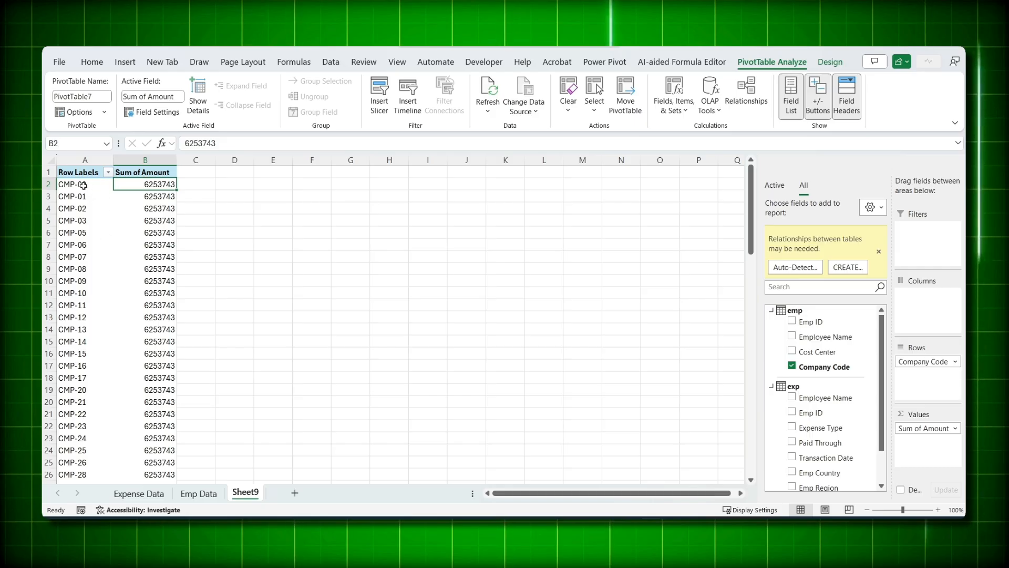
key("Down")
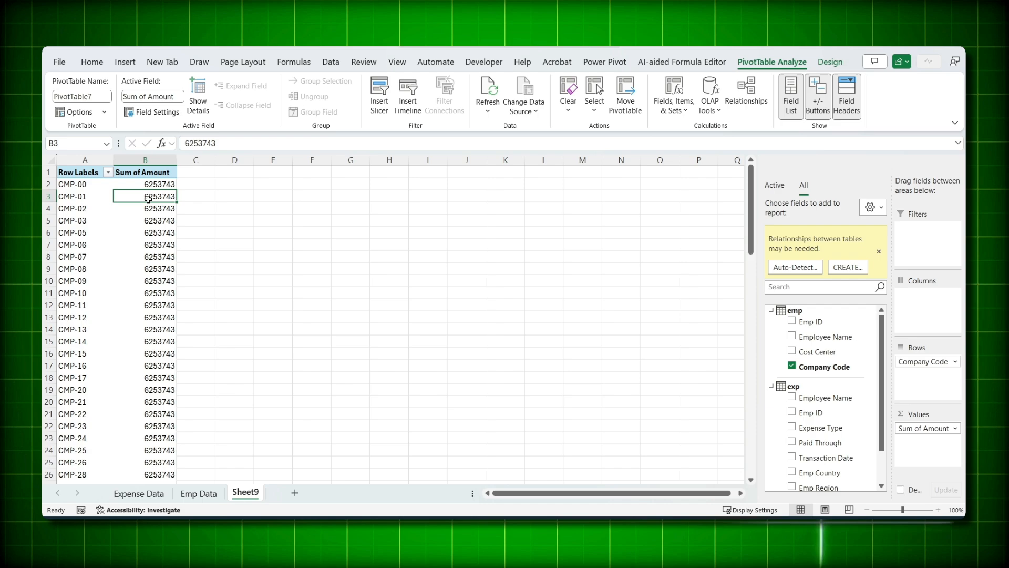
left_click(139, 277)
Create a relationship between Emp ID in exp and Emp ID in emp in the Power Pivot data model's diagram view.
left_click(603, 63)
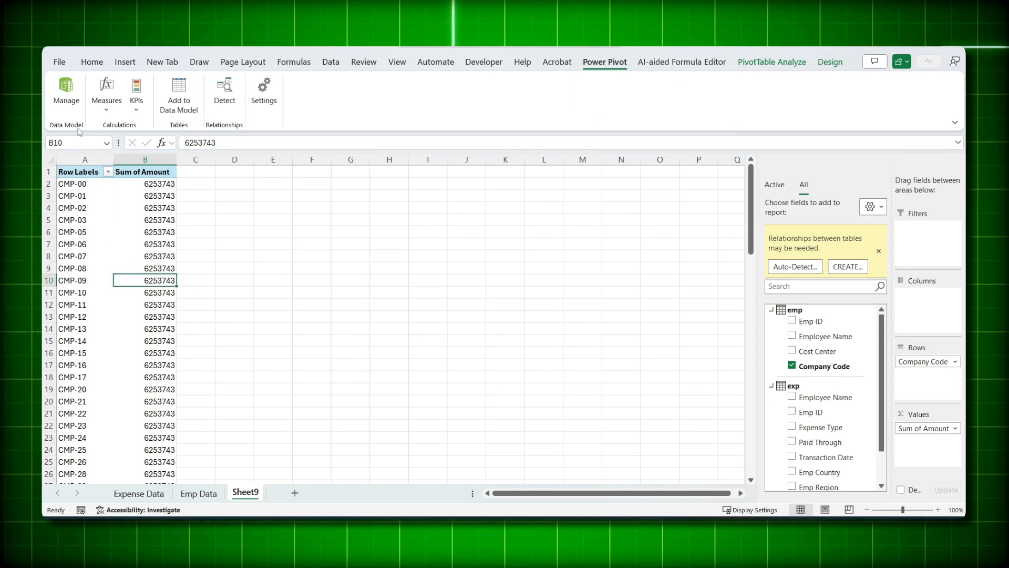
left_click(67, 99)
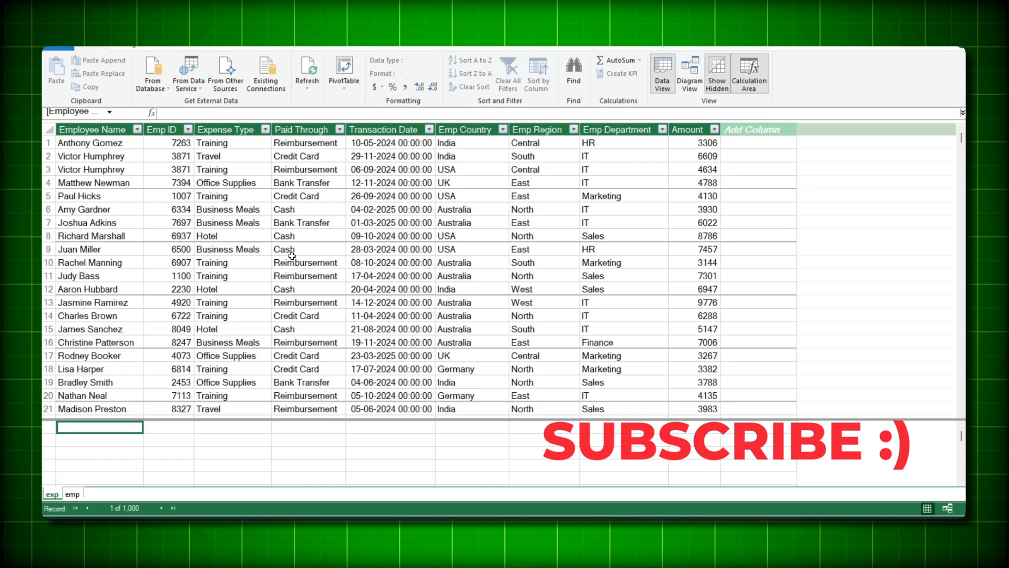
left_click(689, 83)
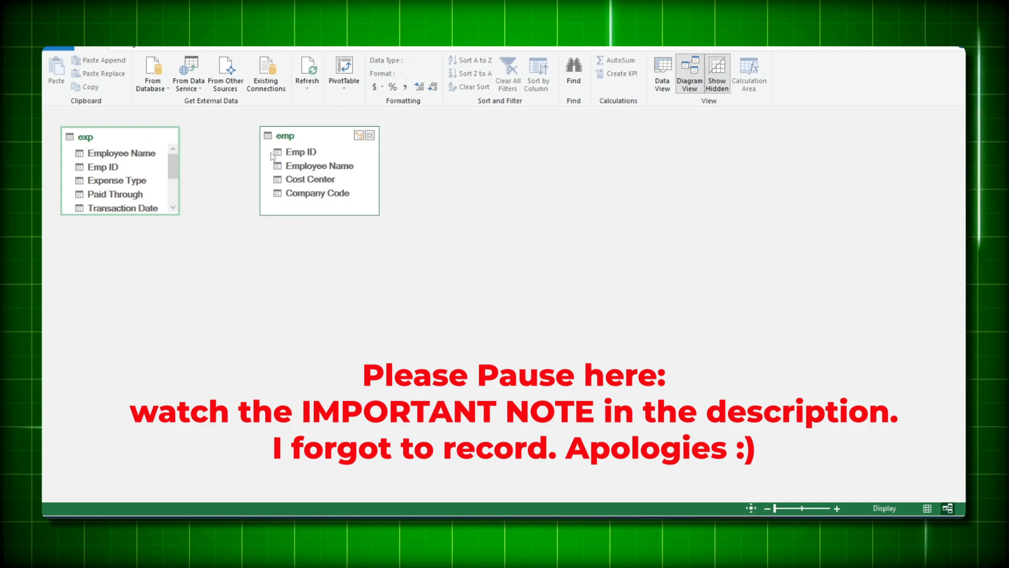
left_click_drag(119, 167, 297, 153)
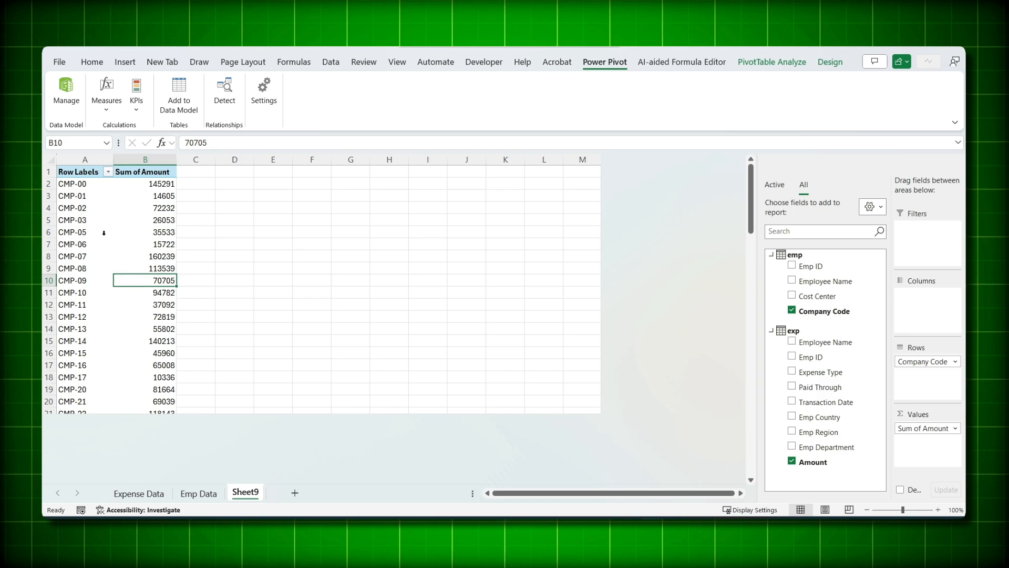
Check the pivot table's Sum of Amount for company codes CMP-00 and CMP-01.
left_click(158, 182)
left_click(89, 186)
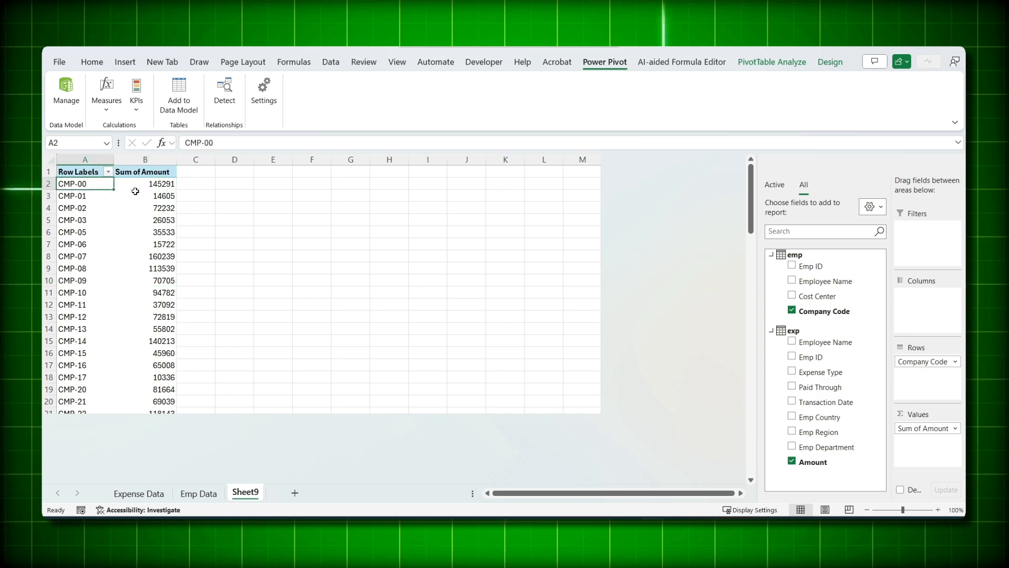
left_click(135, 195)
left_click(86, 196)
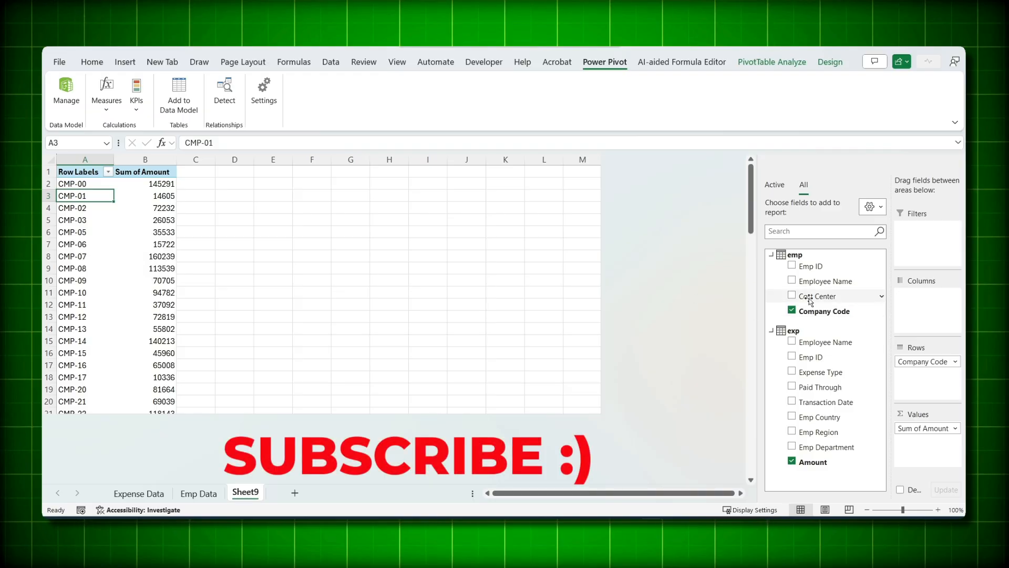
Replace Company Code with Cost Center in the pivot rows and nest Expense Type from exp beneath it.
left_click_drag(818, 296, 918, 370)
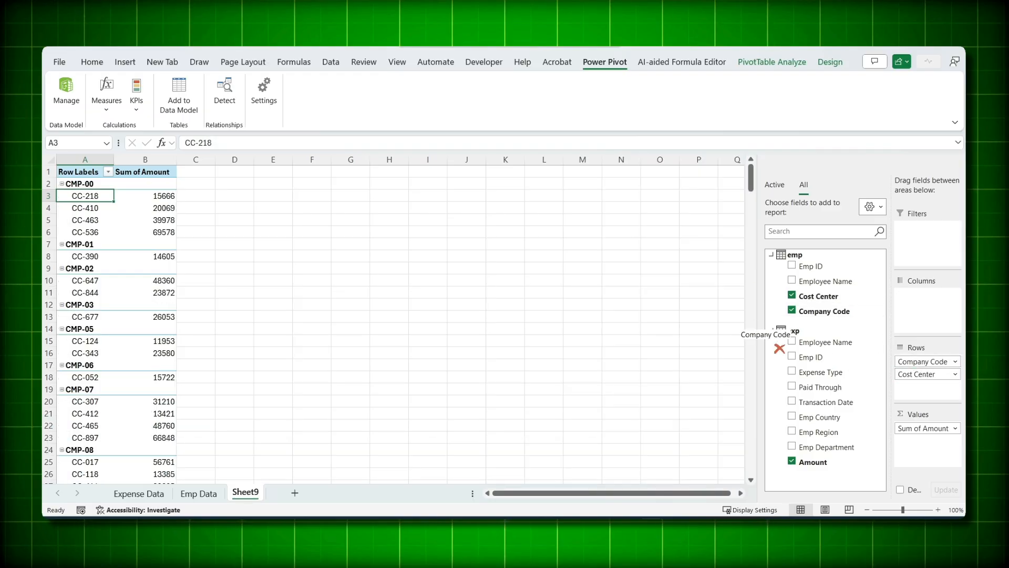
left_click_drag(777, 342, 778, 345)
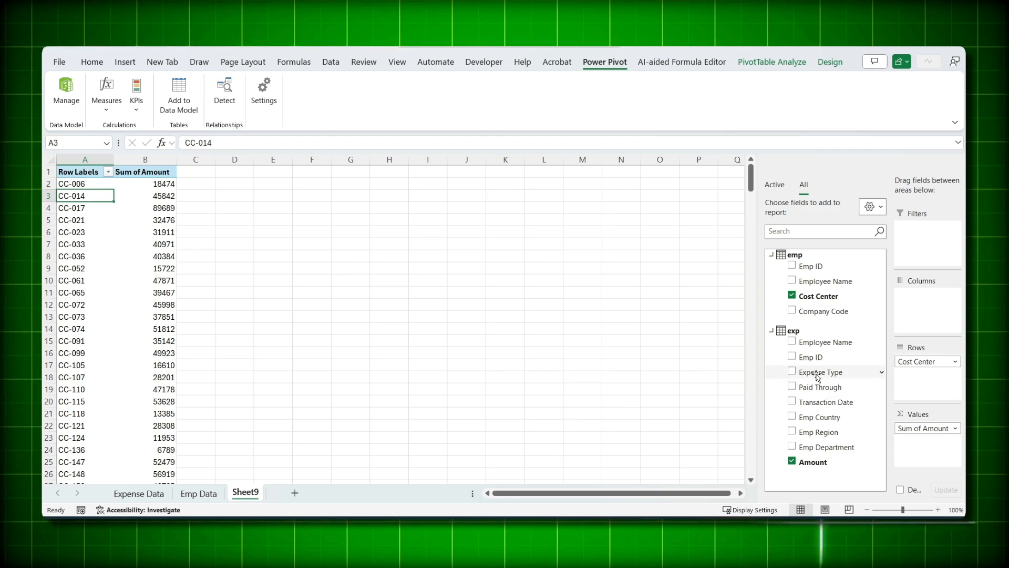
left_click_drag(818, 377, 949, 390)
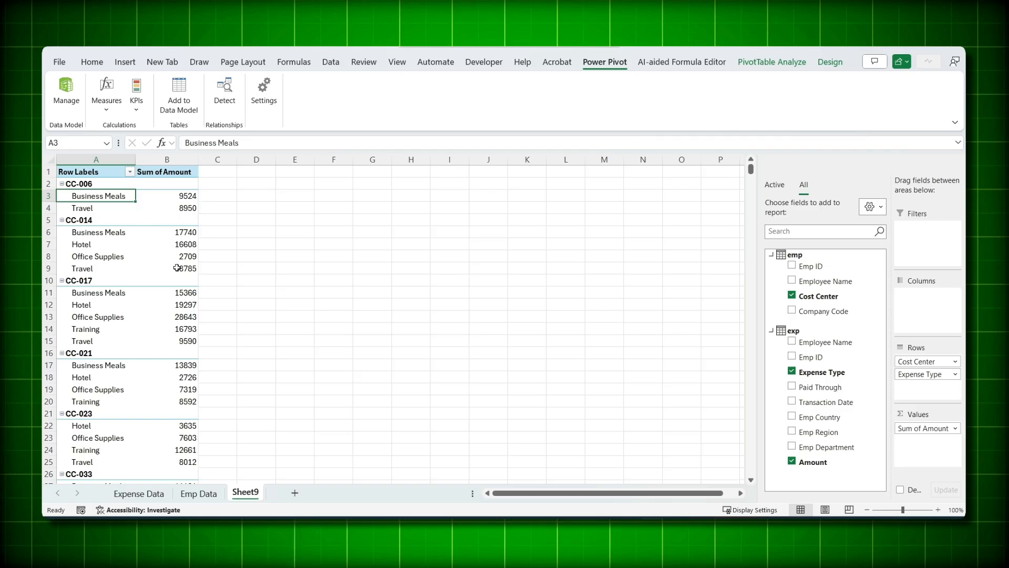
mouse_move(177, 268)
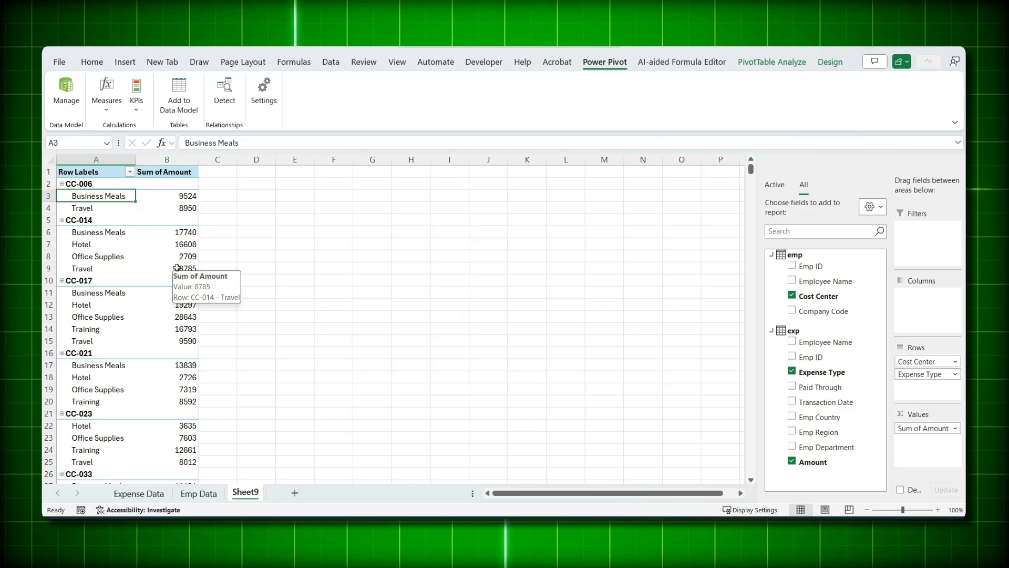